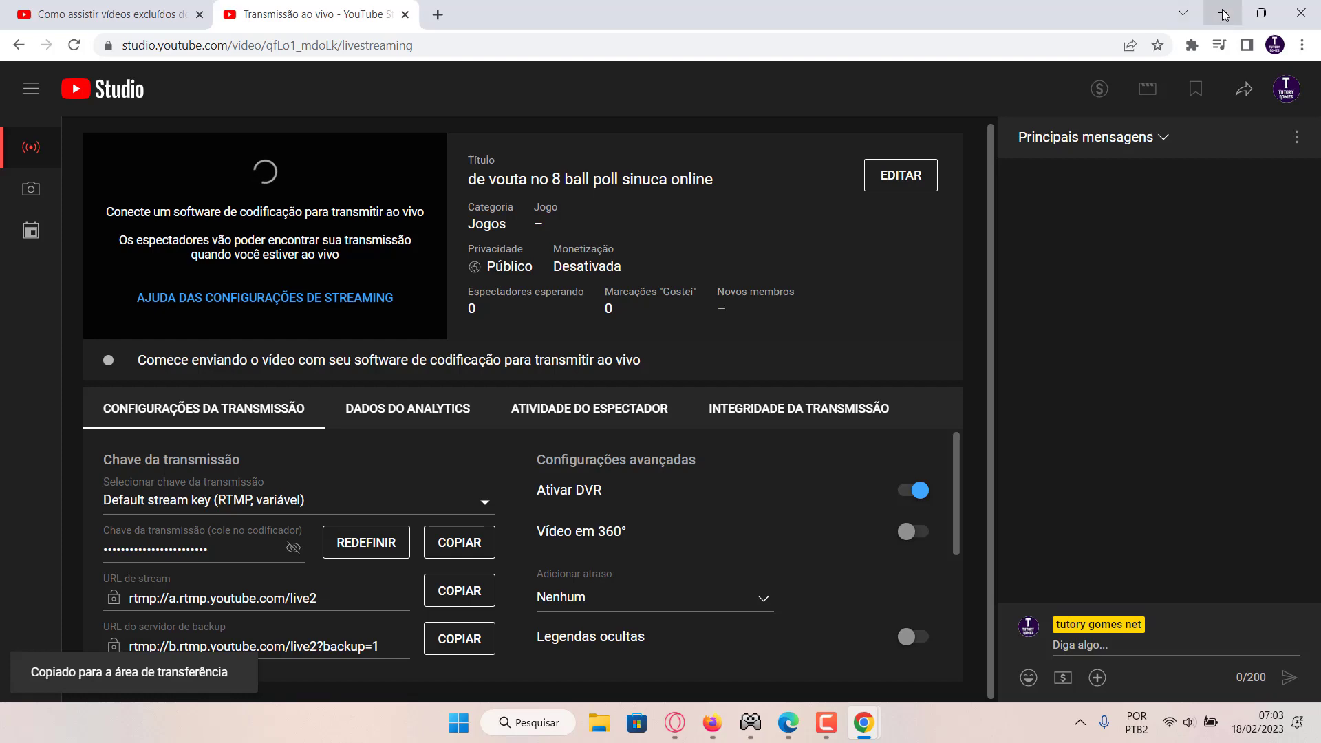
# - Switch to the OBS window, return to the YouTube live streaming page and close that browser window
pyautogui.click(1221, 13)
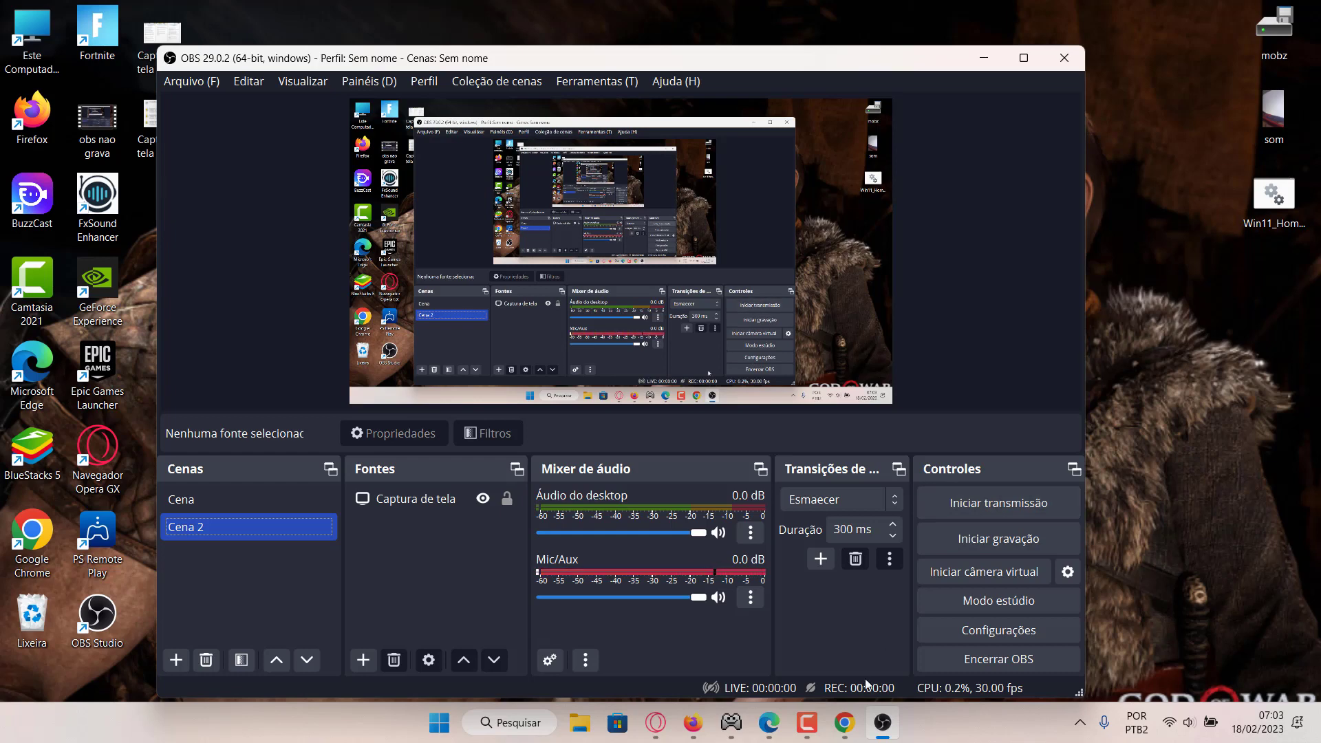
pyautogui.click(846, 725)
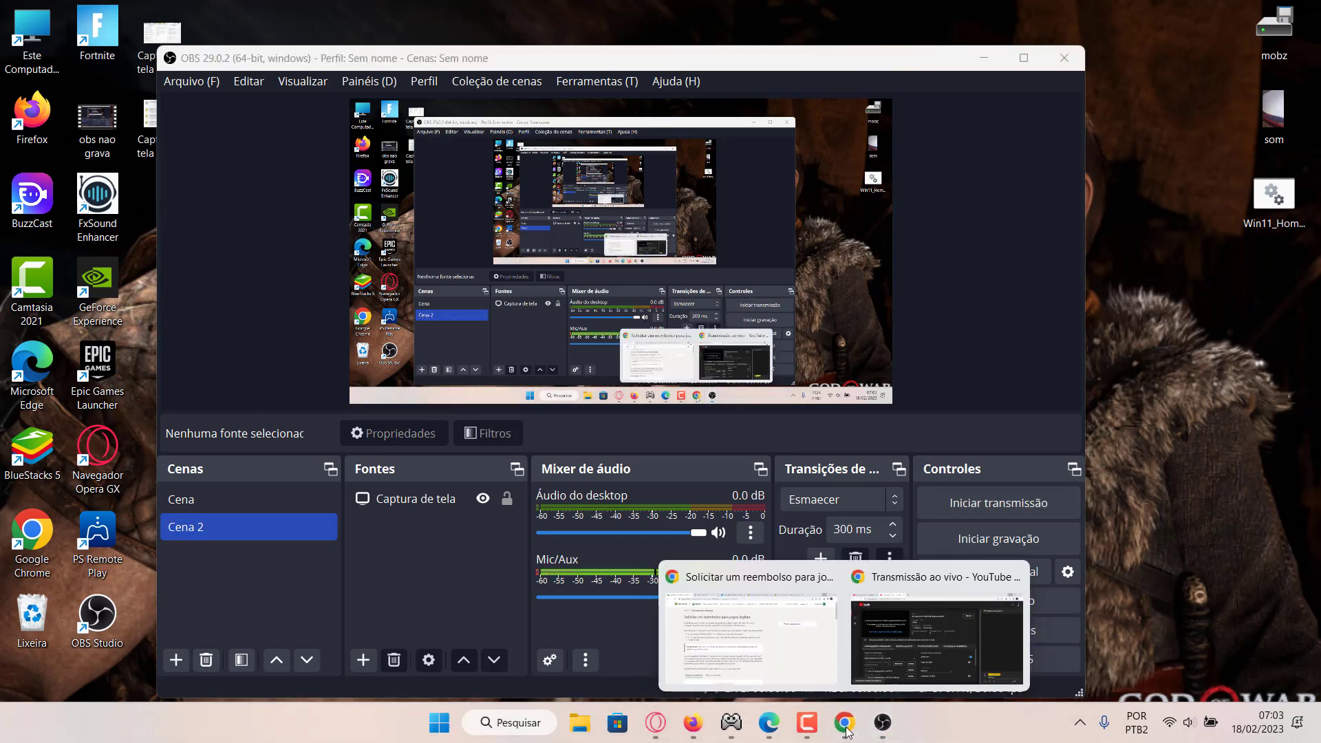
pyautogui.click(899, 654)
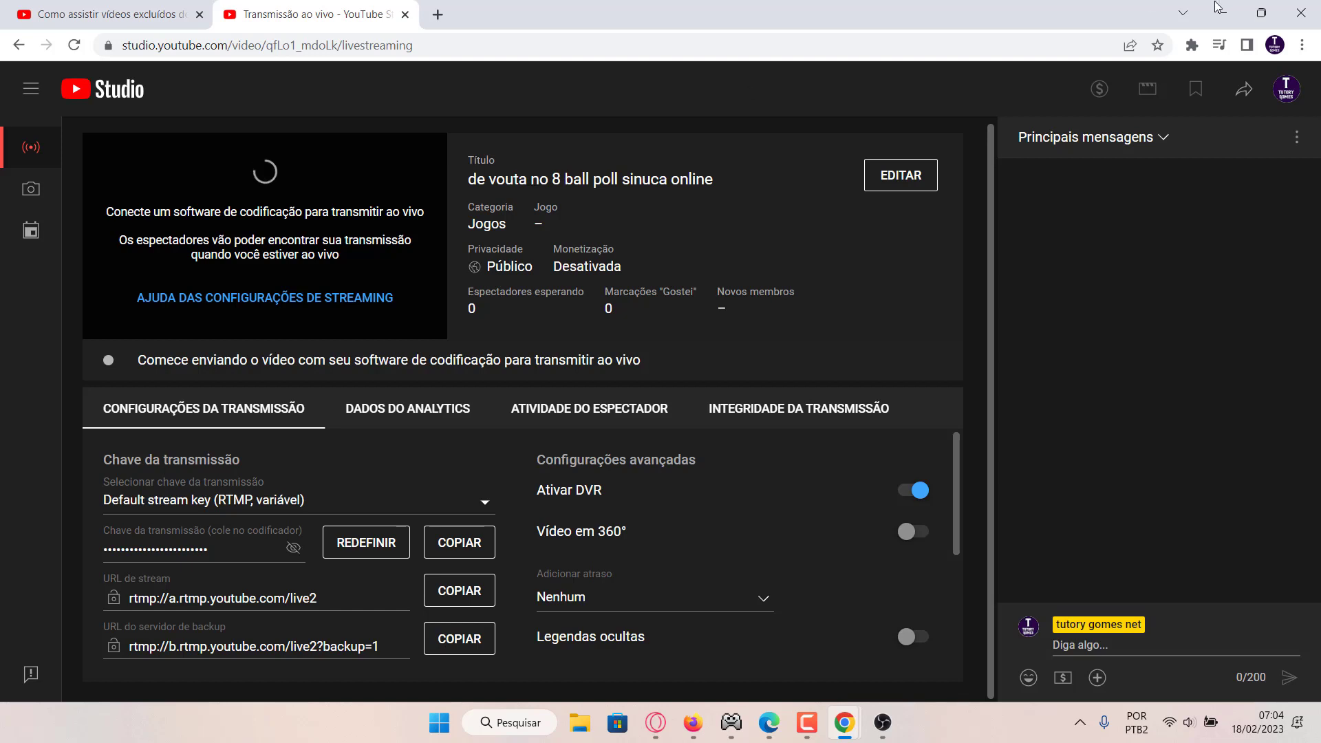
pyautogui.click(1302, 14)
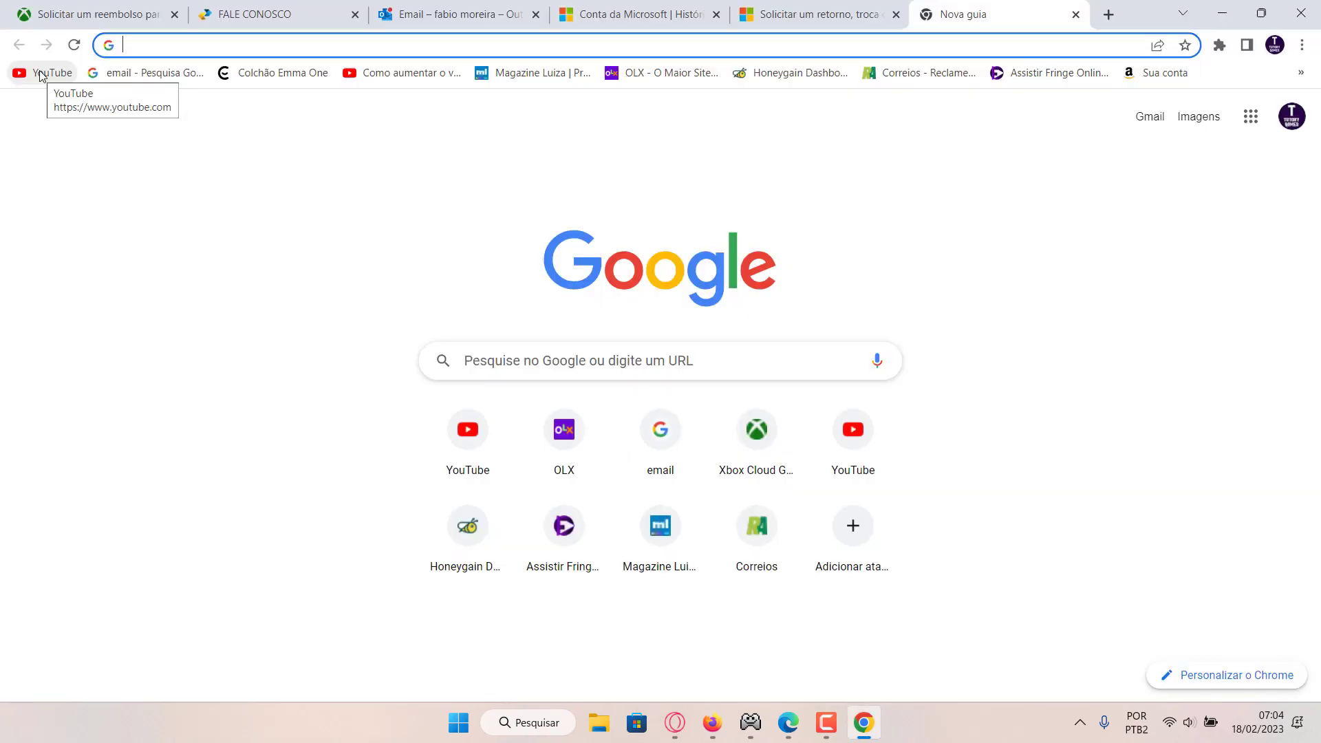
# - Open YouTube Studio for the channel from YouTube and list its live streams in the channel content
pyautogui.click(39, 74)
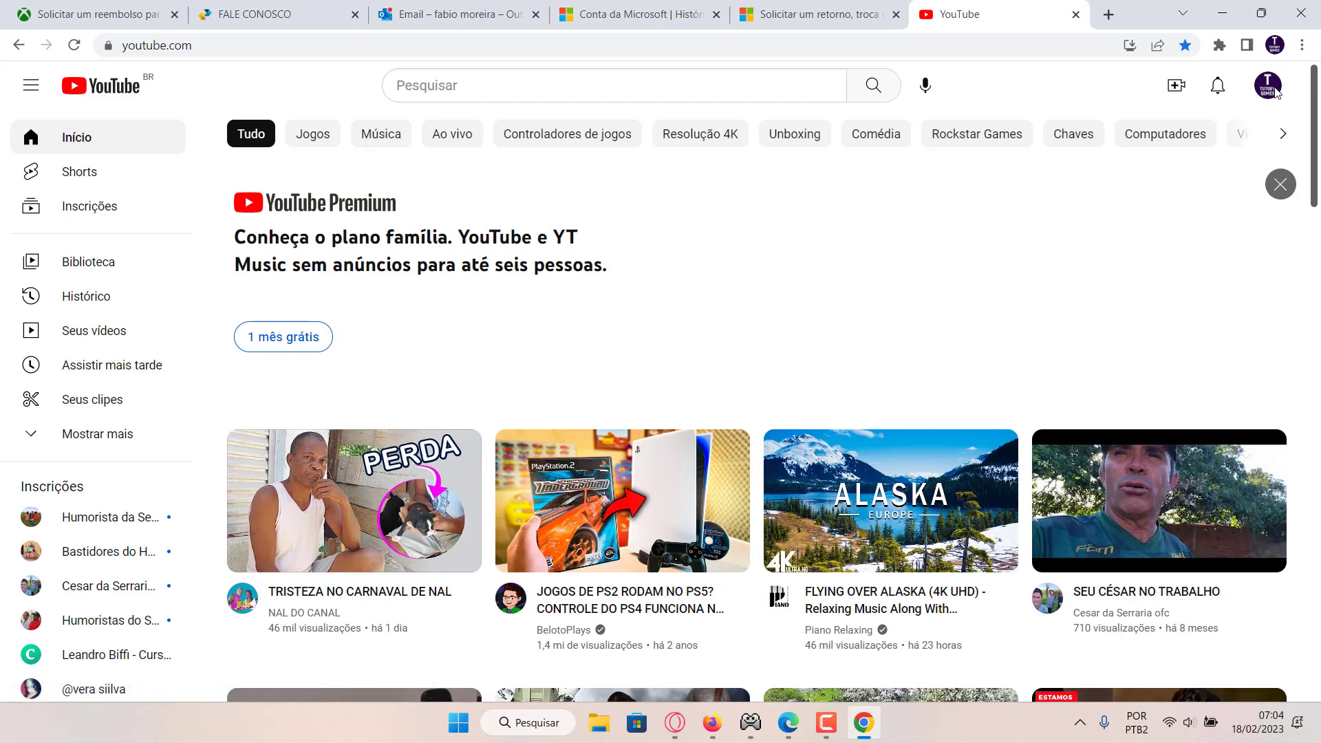
pyautogui.click(1270, 88)
pyautogui.click(1094, 226)
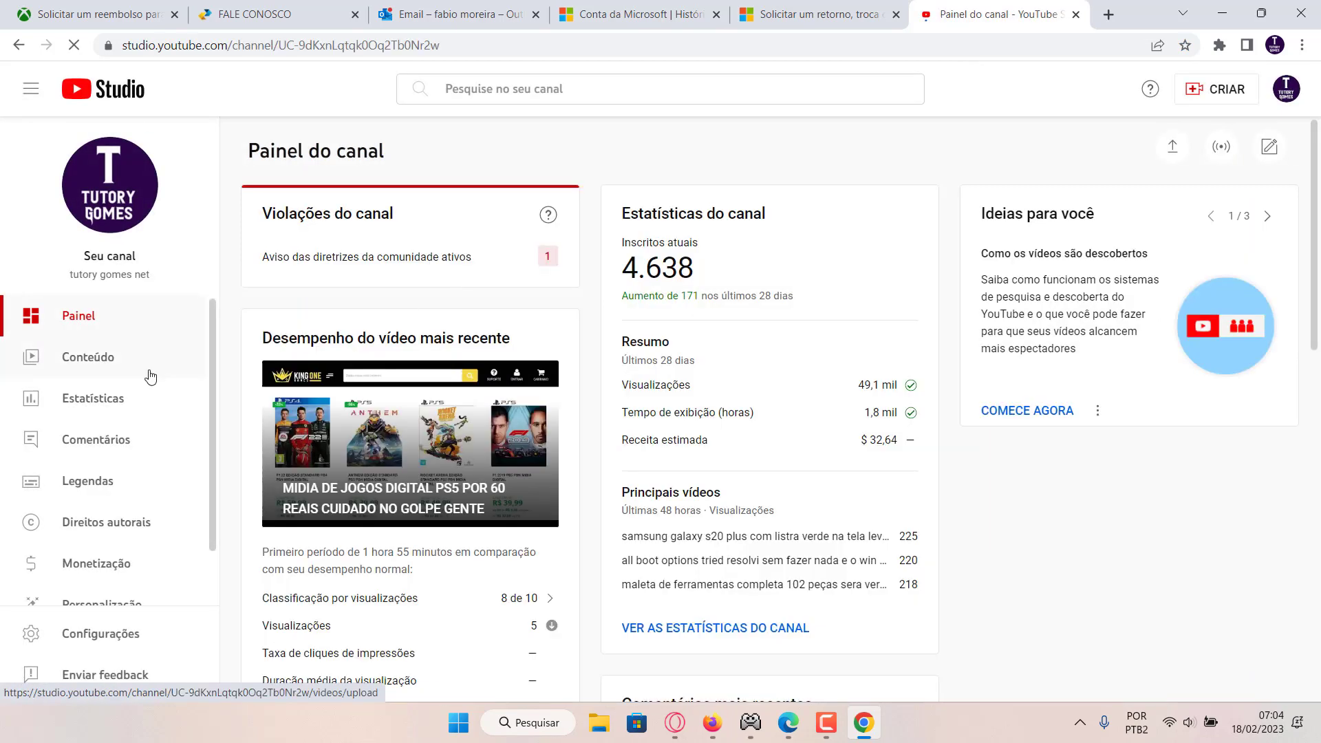
pyautogui.click(84, 359)
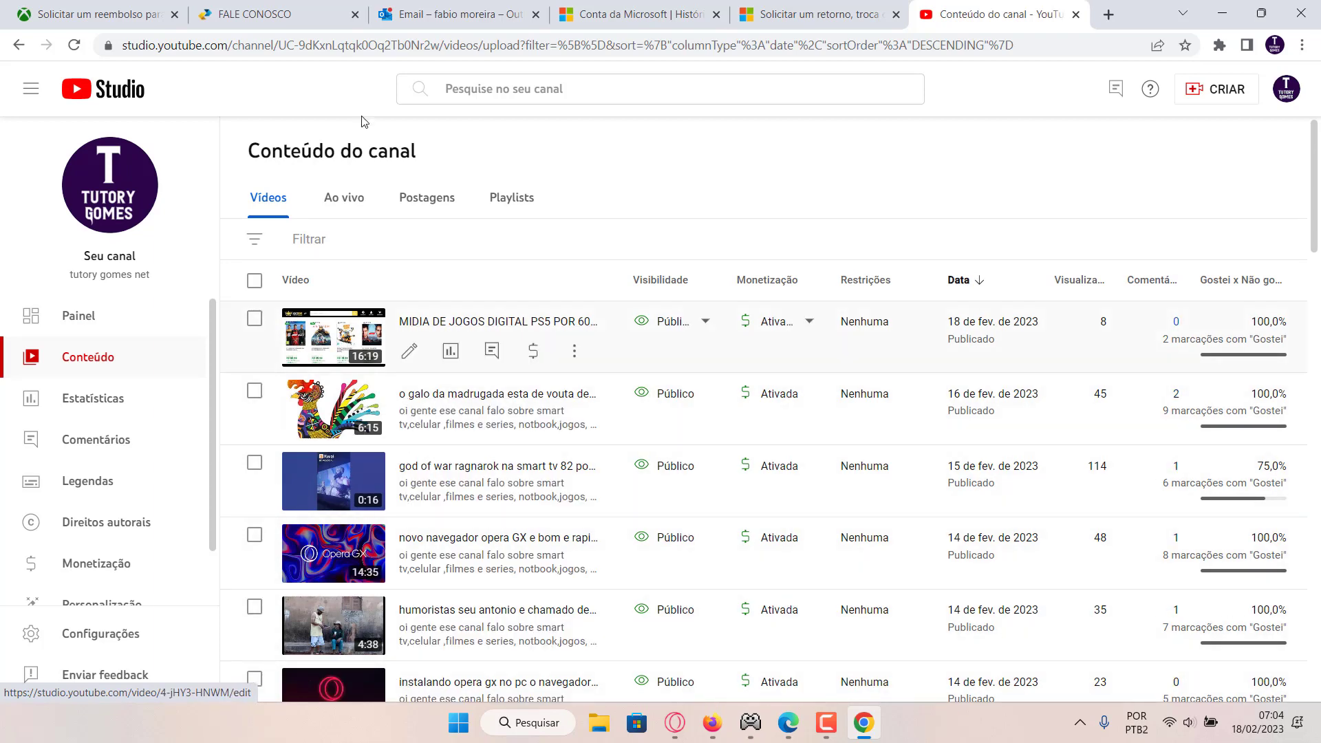
pyautogui.click(337, 200)
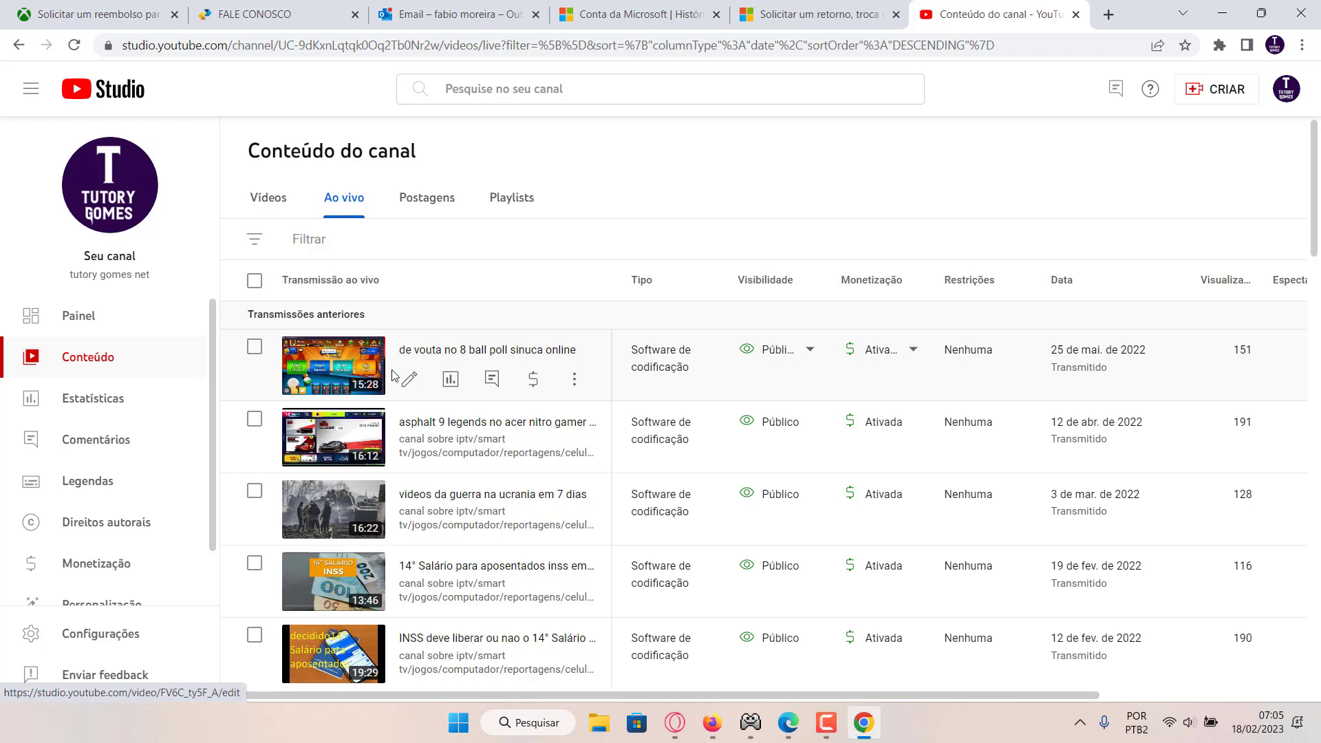
pyautogui.click(573, 387)
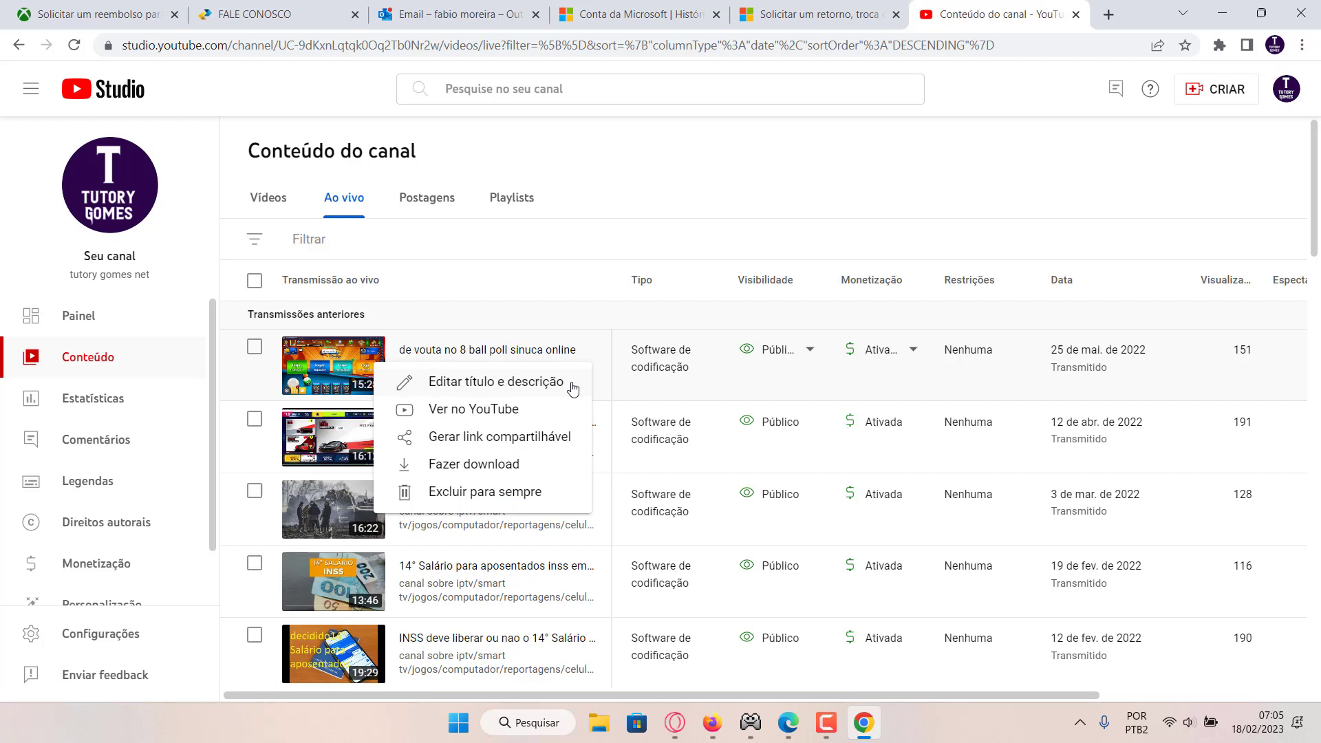
pyautogui.click(568, 240)
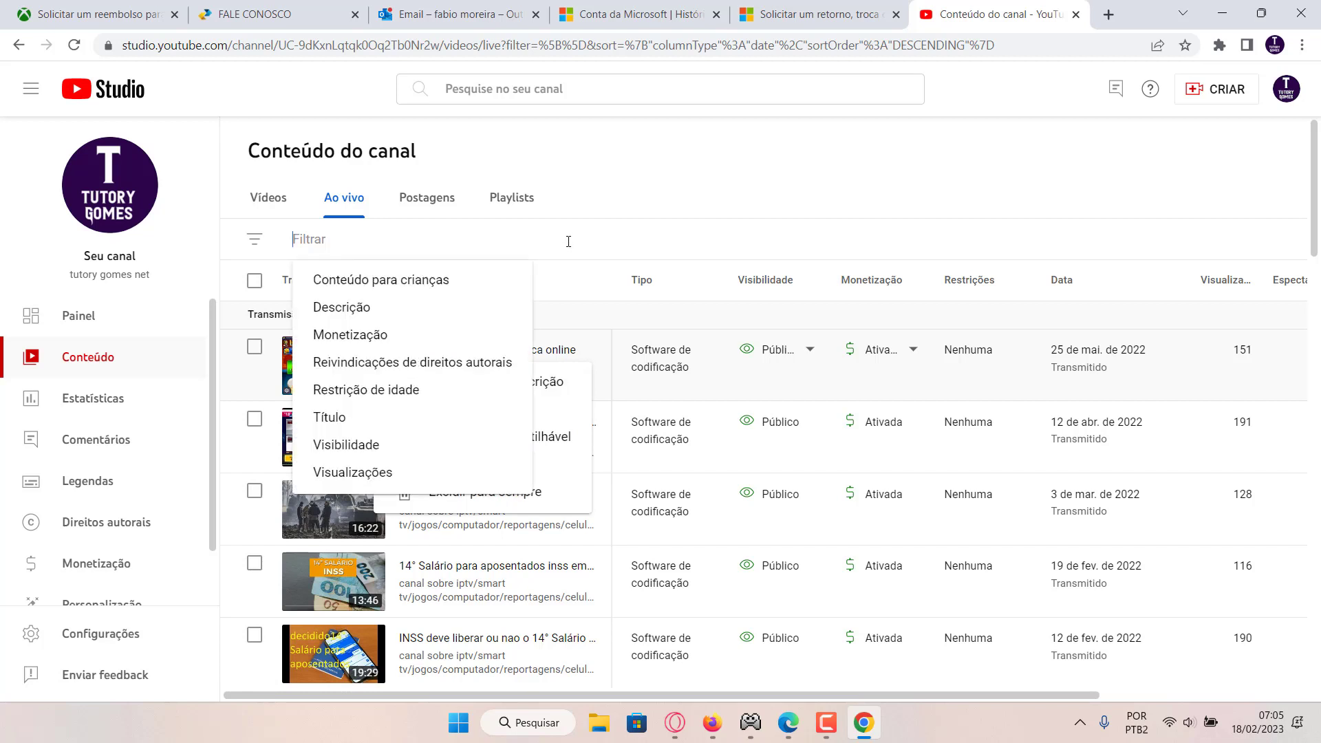
pyautogui.click(640, 190)
pyautogui.click(641, 190)
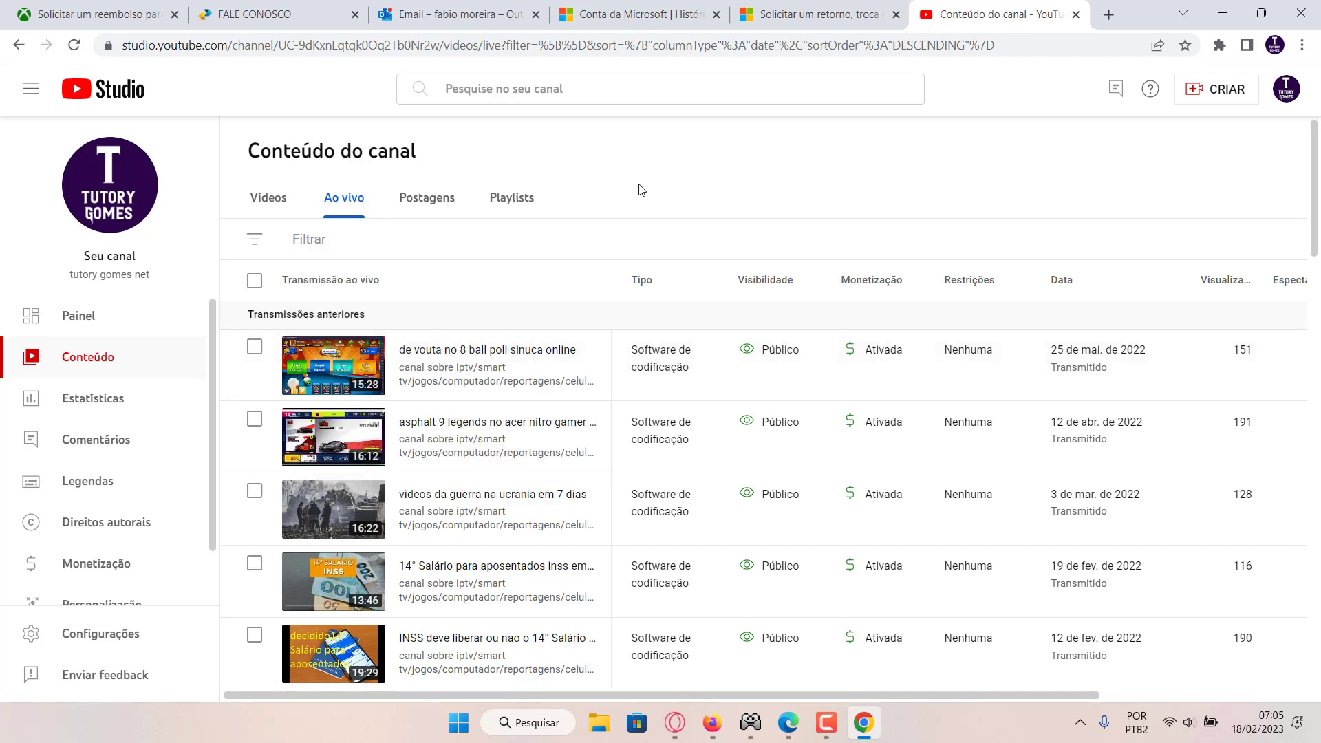
# - Open the details of the past stream "de vouta no 8 ball poll sinuca online" and copy its title
pyautogui.click(428, 352)
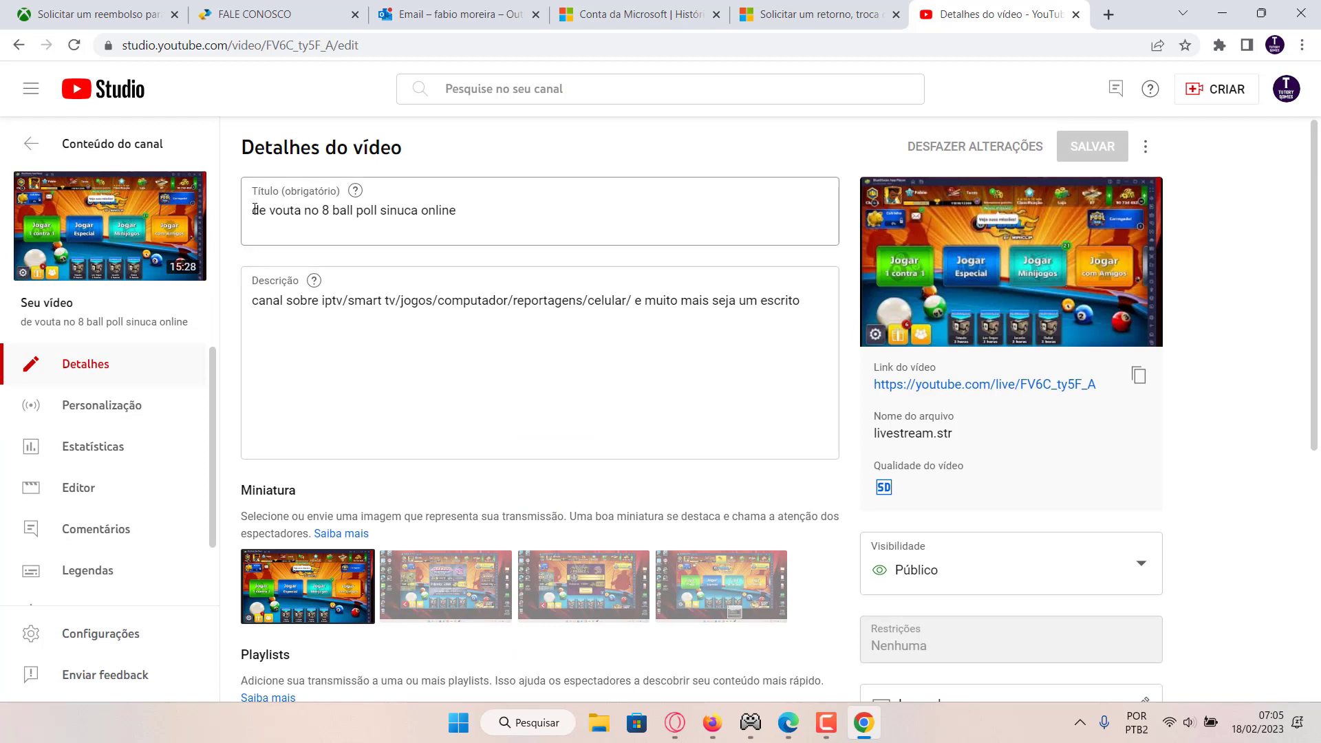
pyautogui.moveTo(255, 211); pyautogui.dragTo(466, 221)
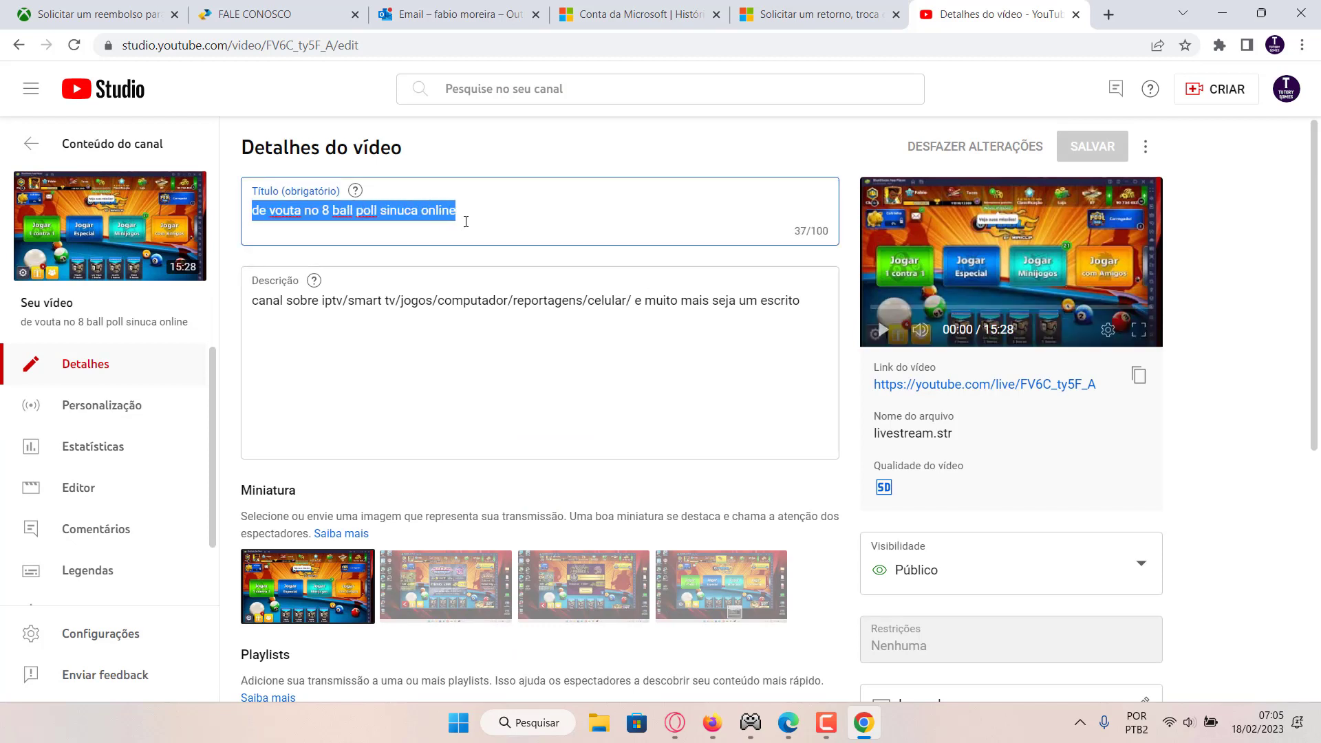
pyautogui.rightClick(417, 211)
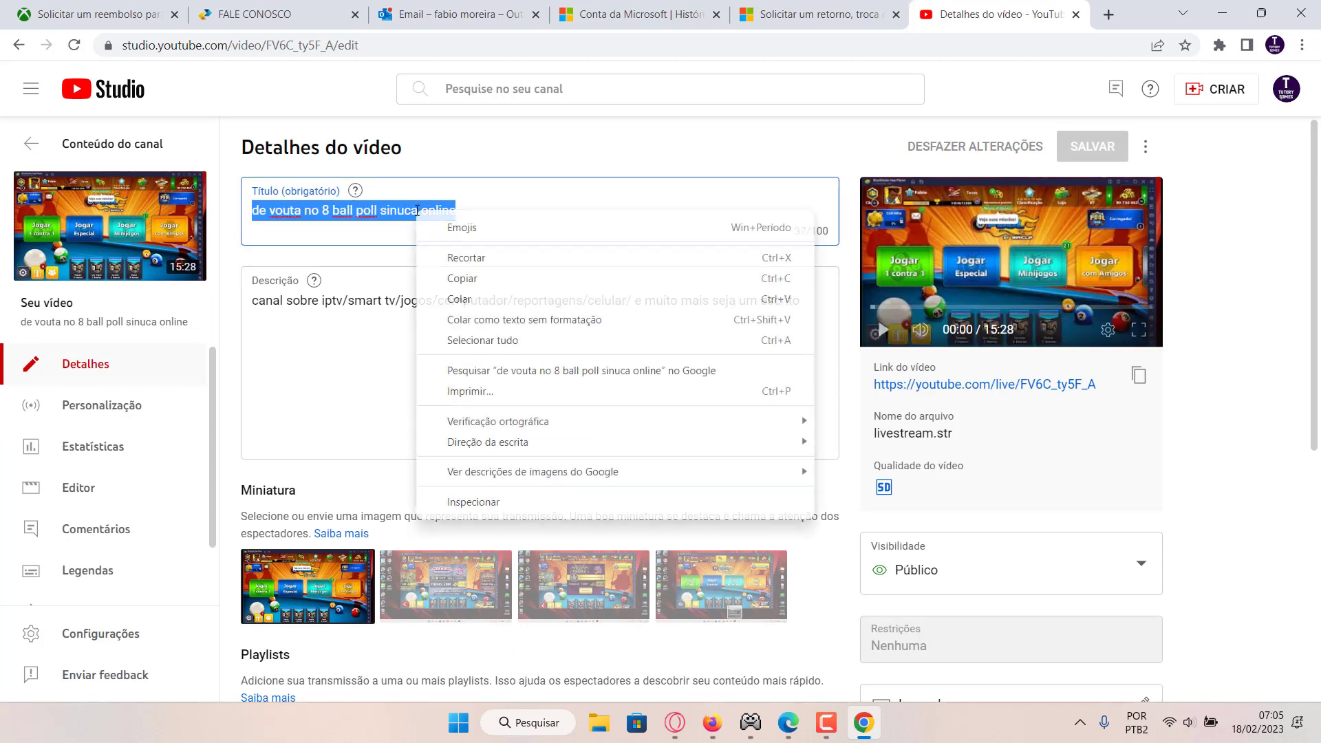
pyautogui.click(476, 278)
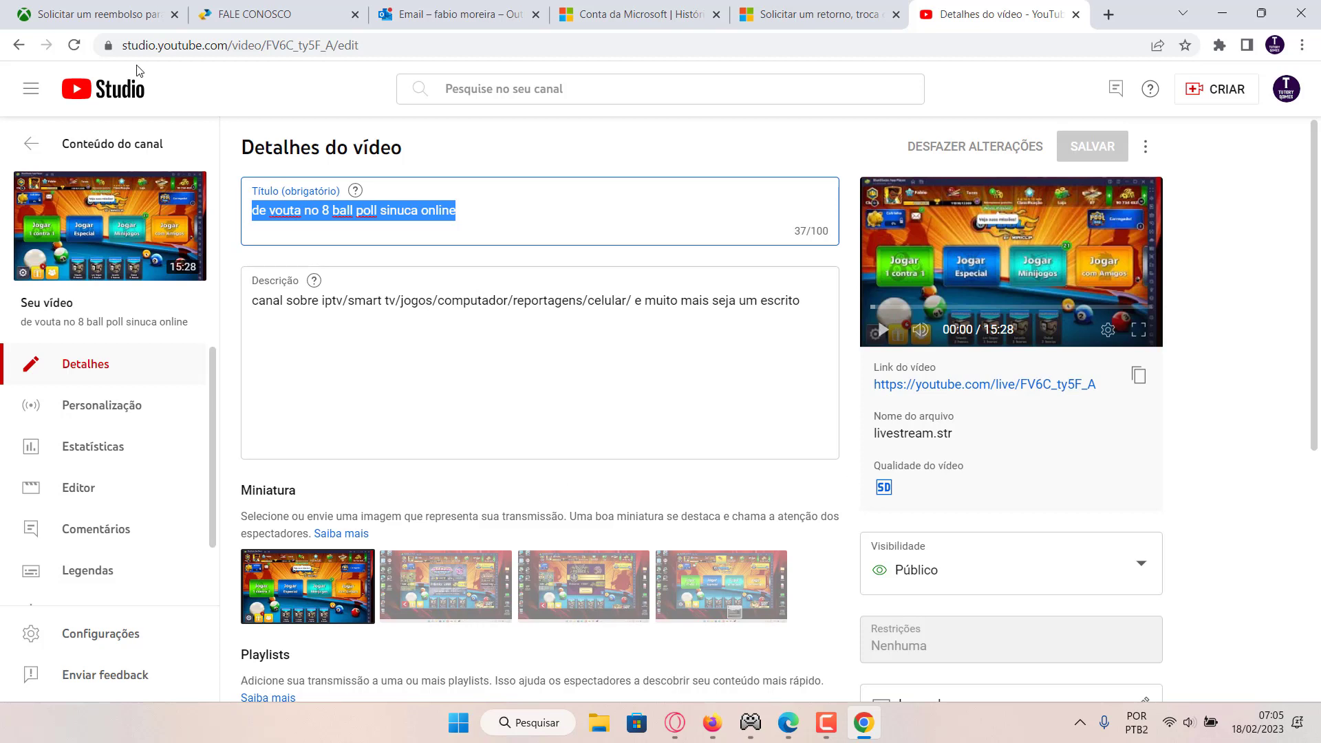
# - Return to the live stream list and search the channel for the copied title "de vouta no 8 ball poll sinuca online"
pyautogui.click(19, 45)
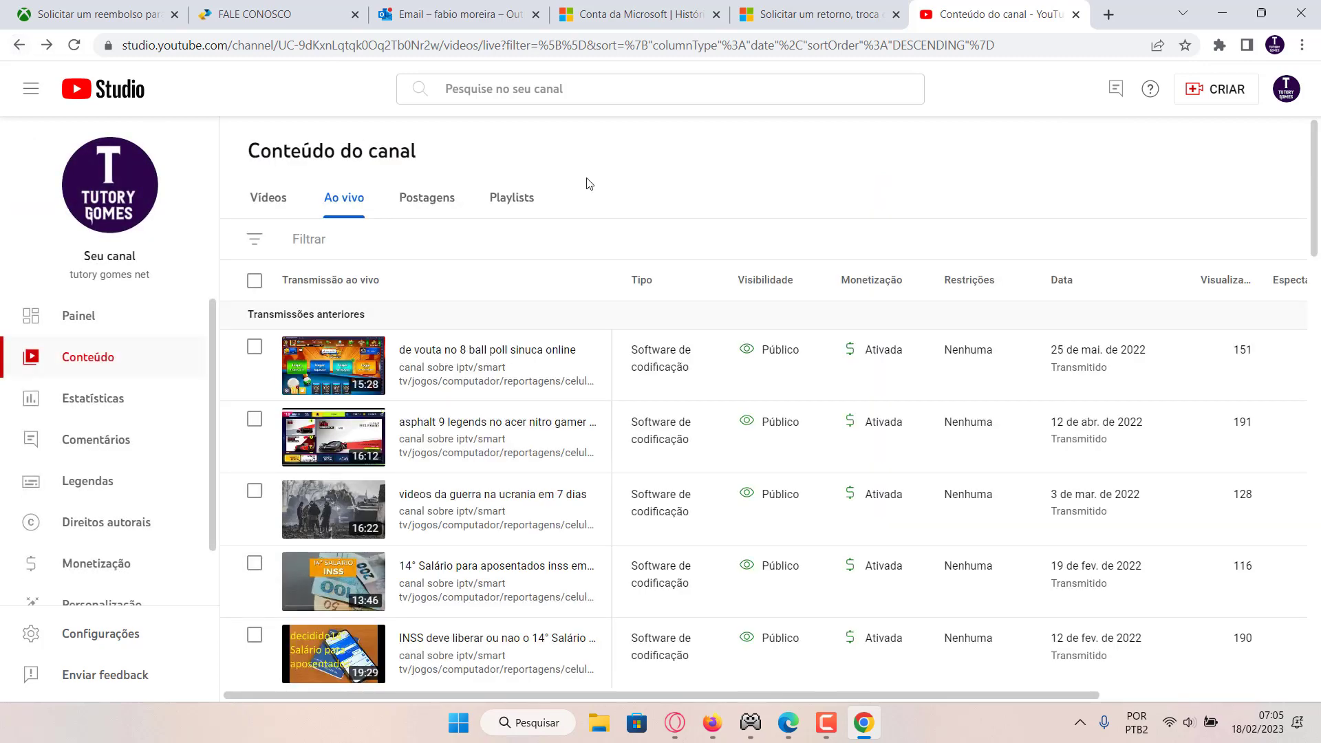
pyautogui.click(570, 88)
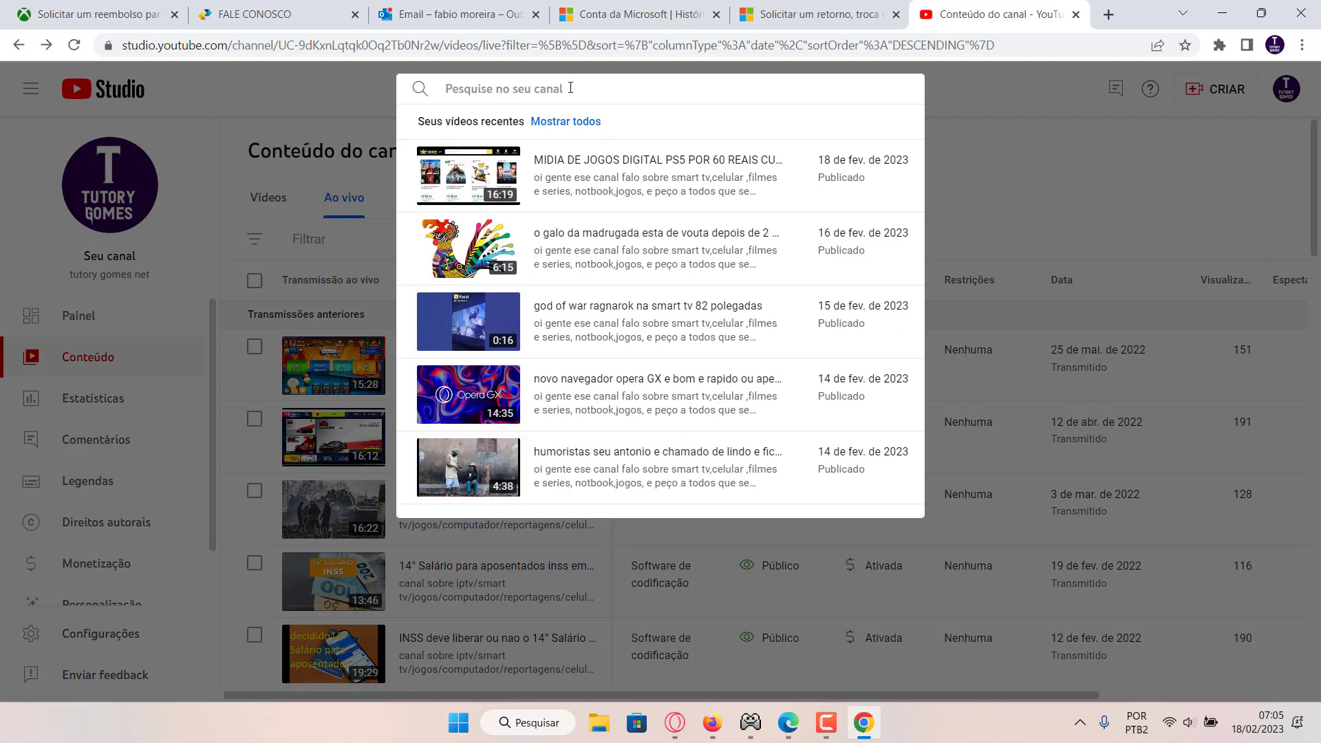
pyautogui.rightClick(570, 88)
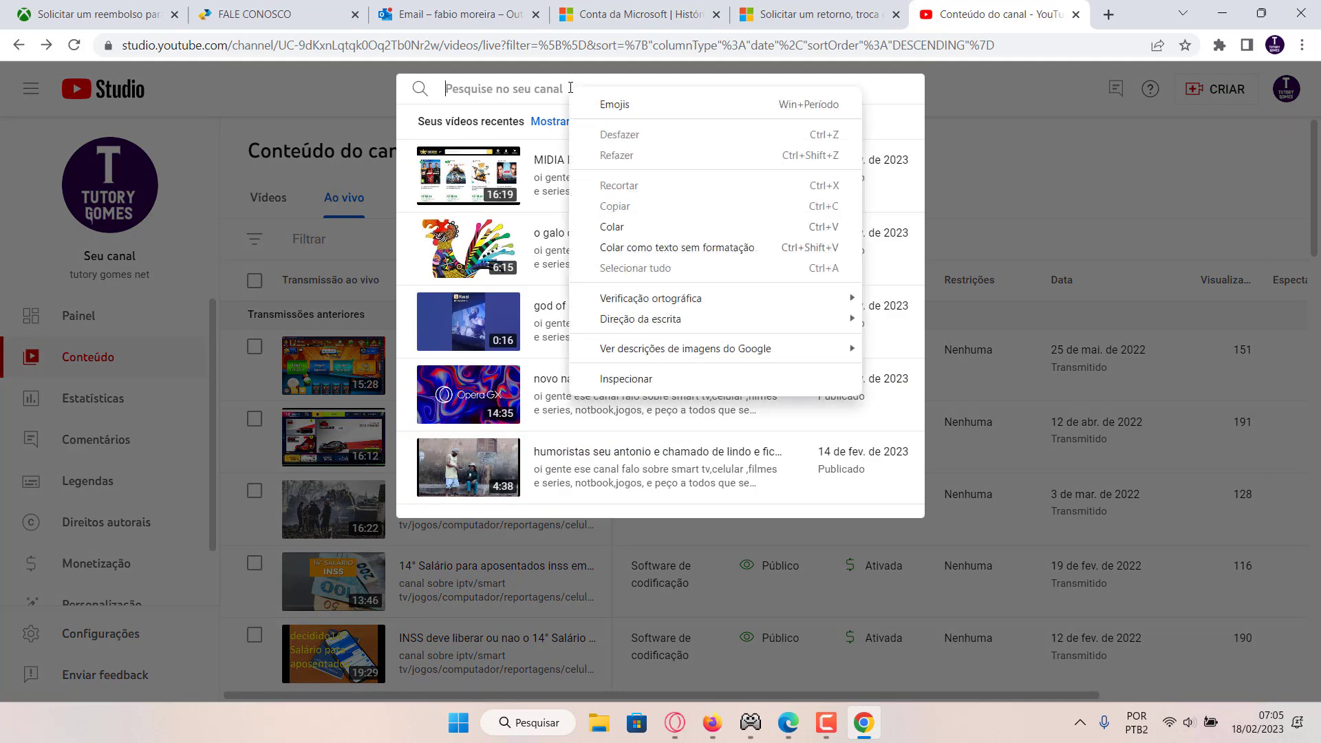
pyautogui.click(622, 227)
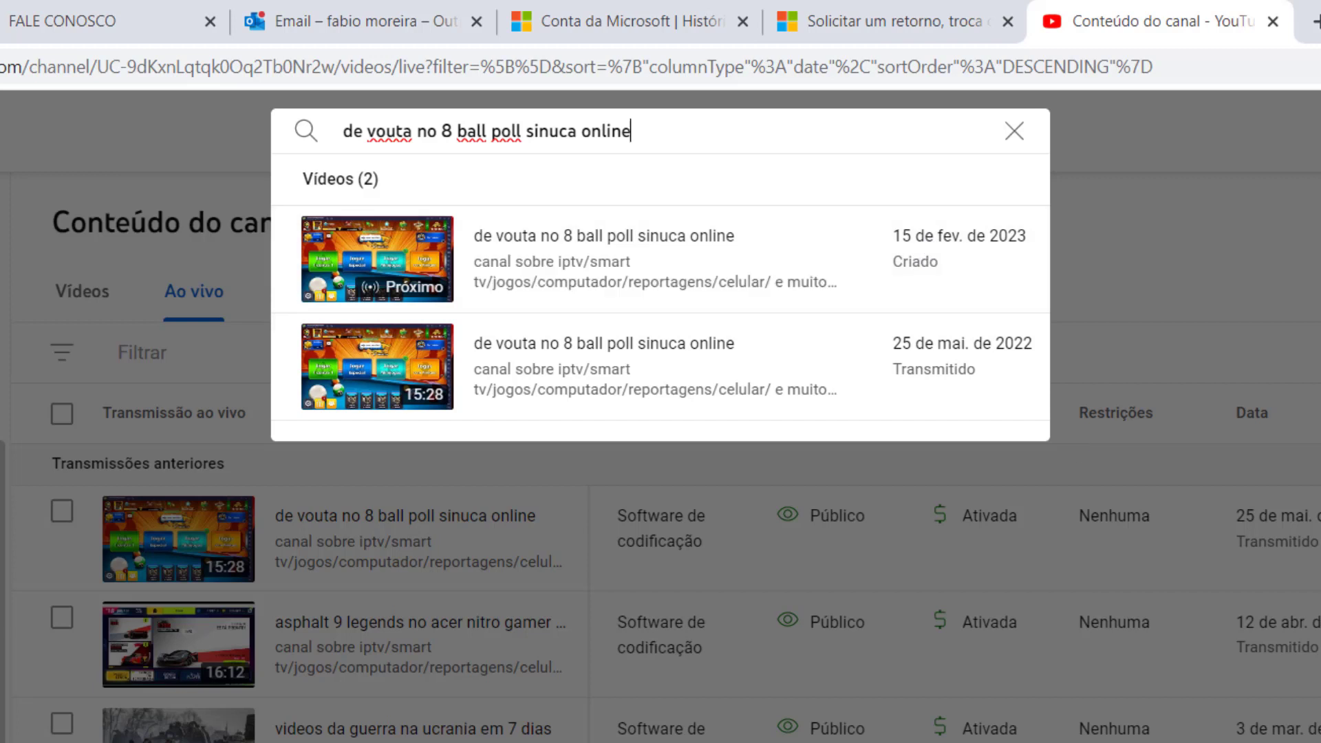
pyautogui.press('super+n')
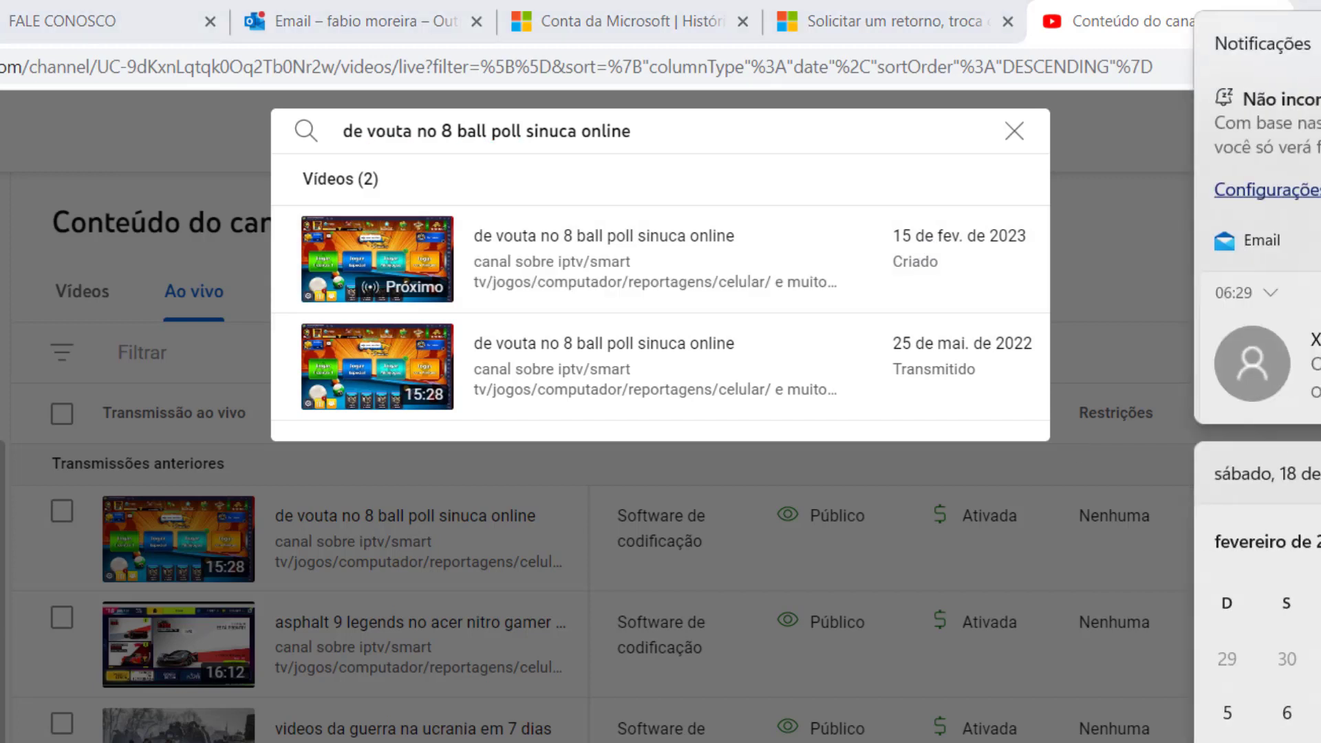
pyautogui.press('super+n')
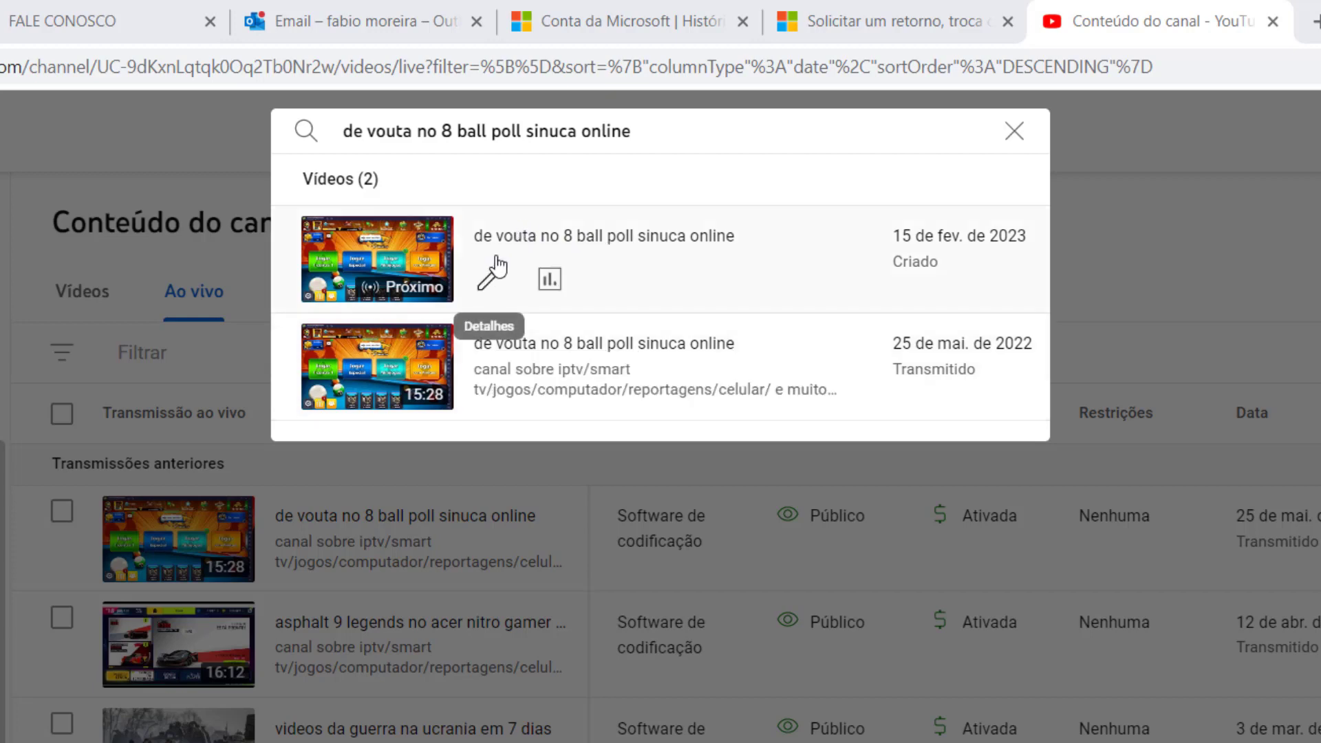
# - Open the details of the upcoming stream created 15 de fev. de 2023 and permanently delete it, acknowledging that deletion cannot be undone
pyautogui.click(528, 237)
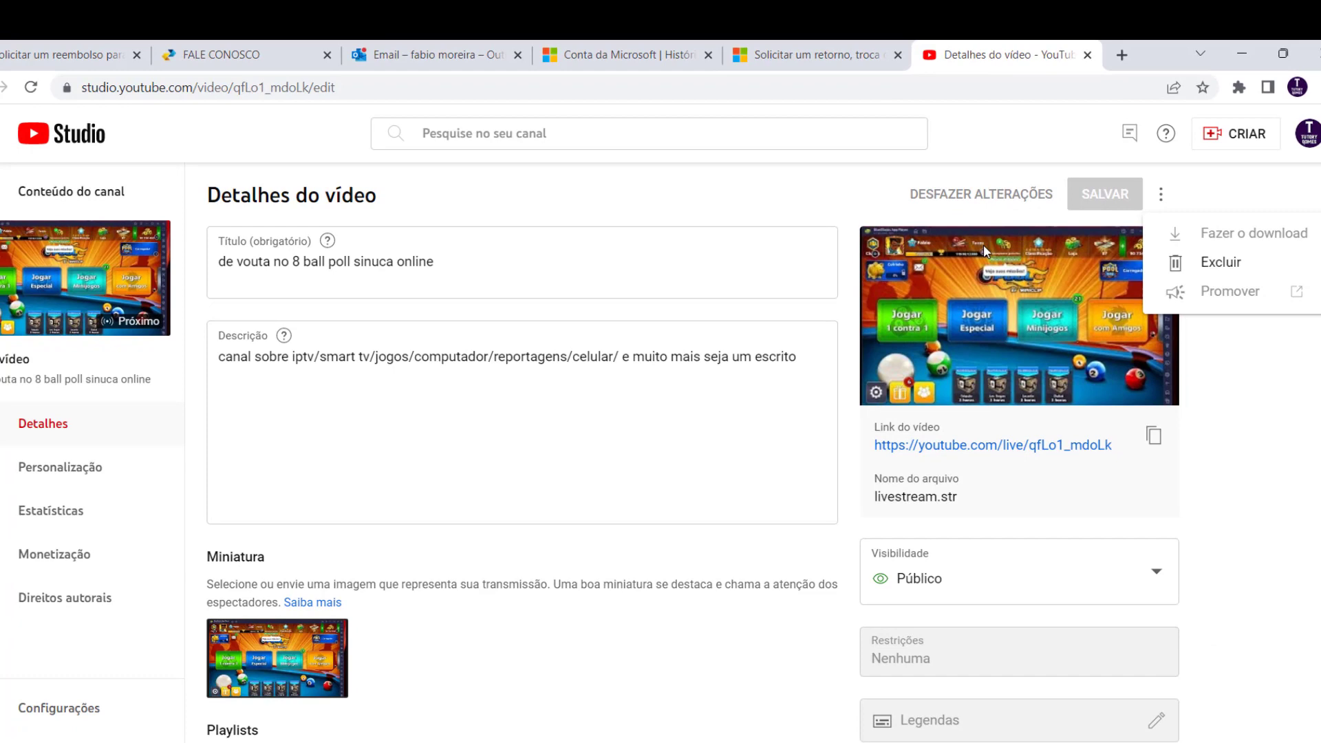
pyautogui.click(1216, 266)
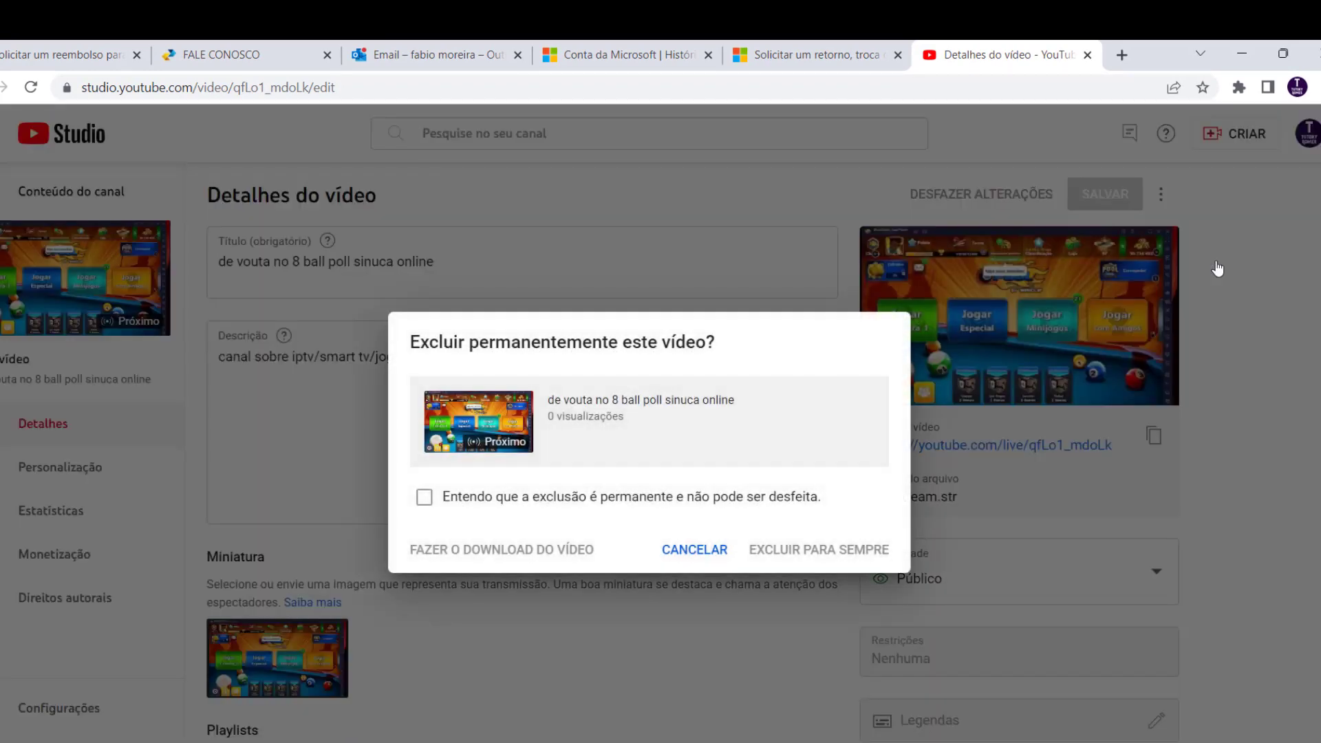
pyautogui.click(424, 498)
pyautogui.click(805, 550)
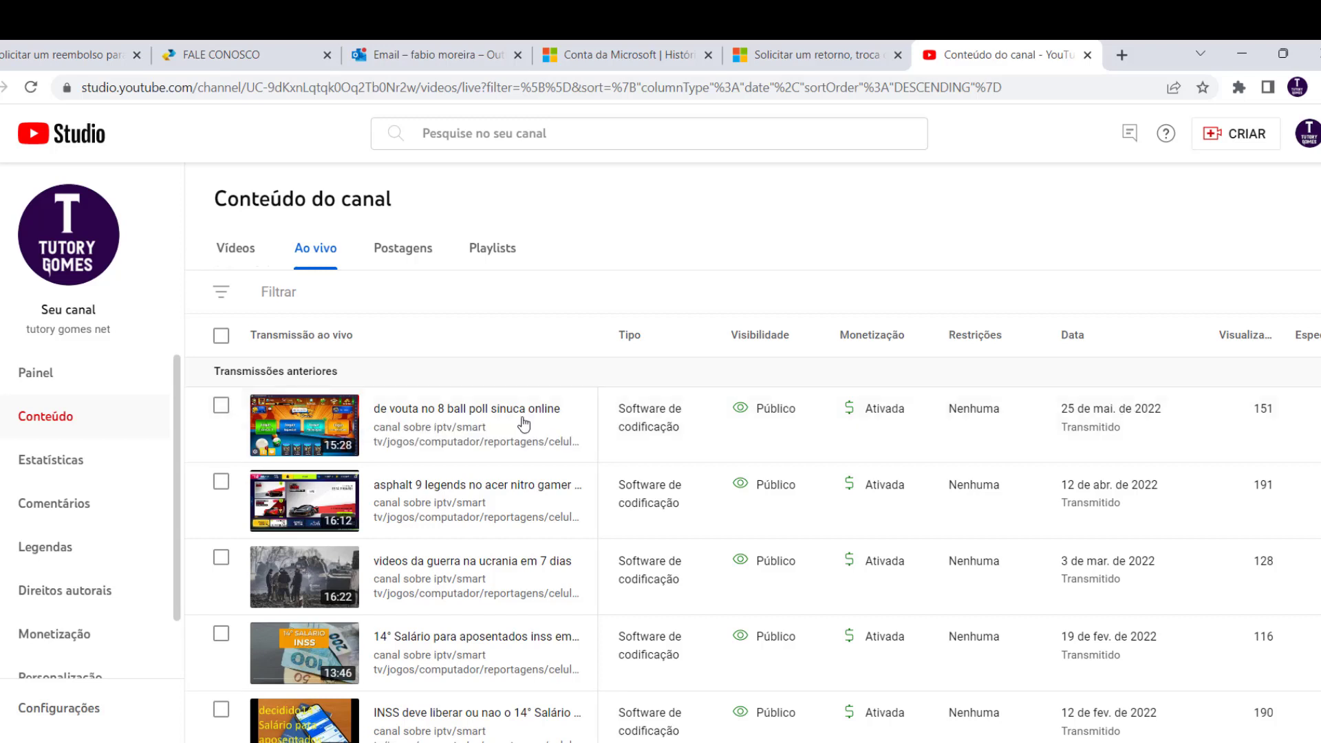
# - Search the channel again for "de vouta no 8 ball poll sinuca online" and open the upcoming entry from 15 de fev. de 2023
pyautogui.click(475, 133)
pyautogui.rightClick(474, 134)
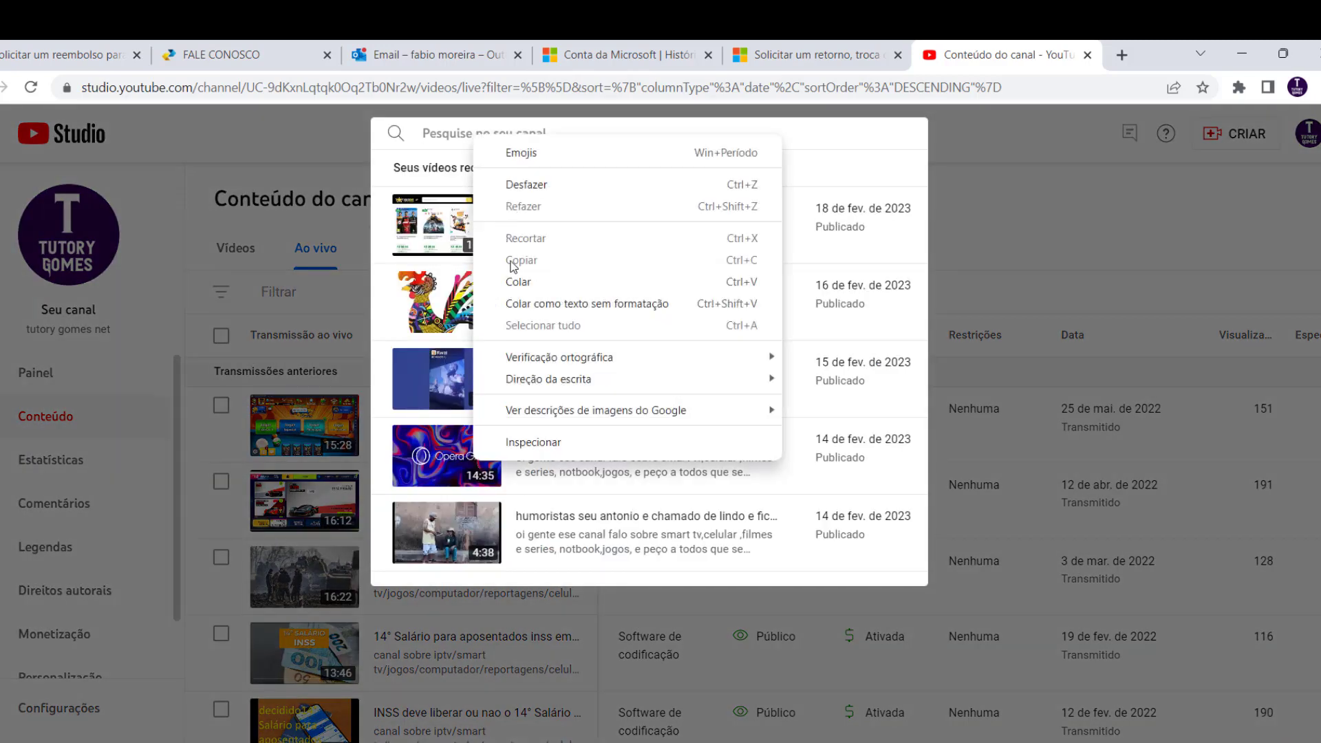
pyautogui.click(520, 282)
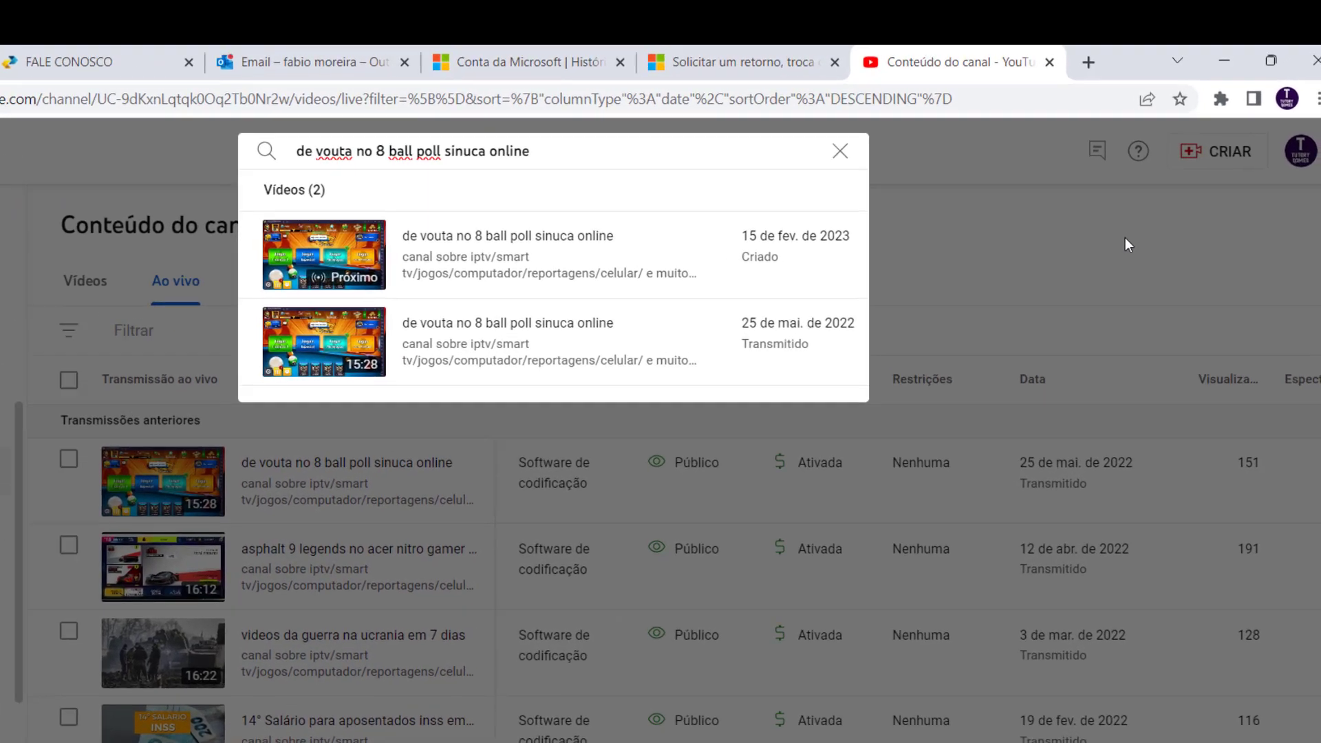
pyautogui.moveTo(422, 268)
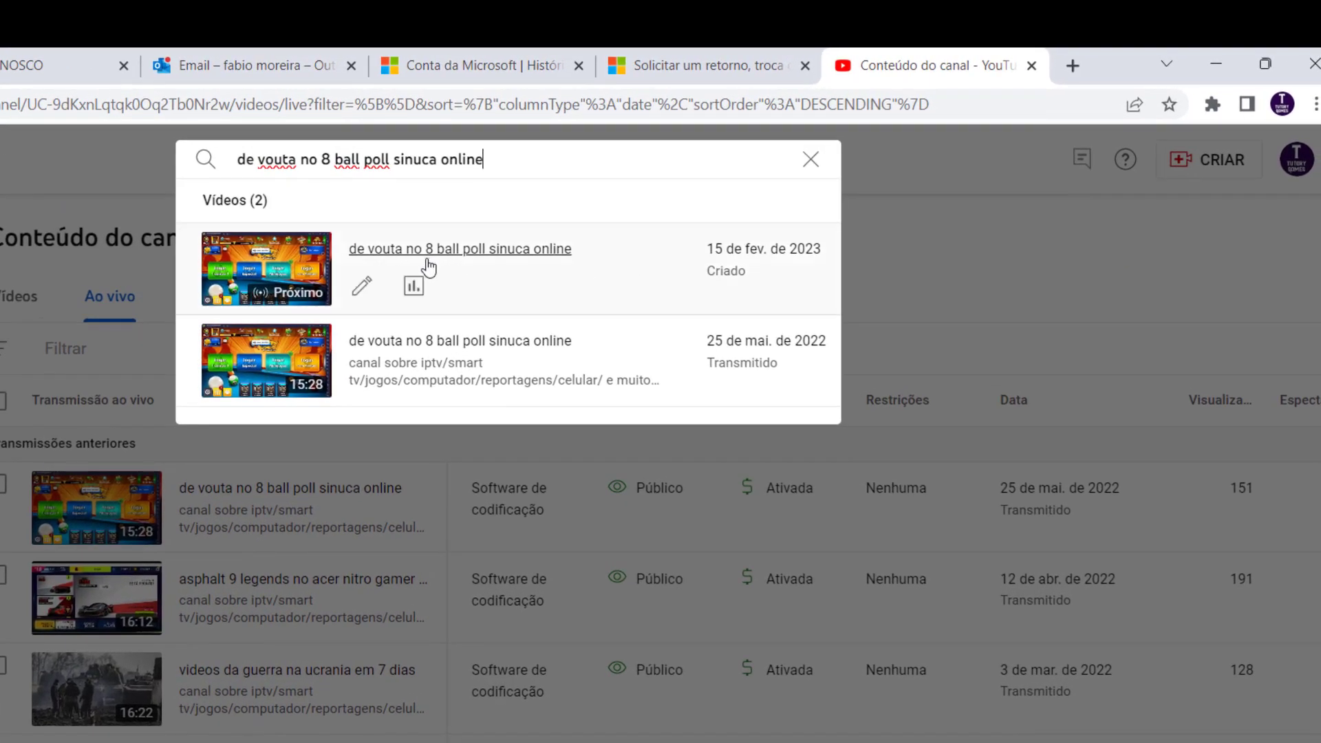
pyautogui.click(746, 258)
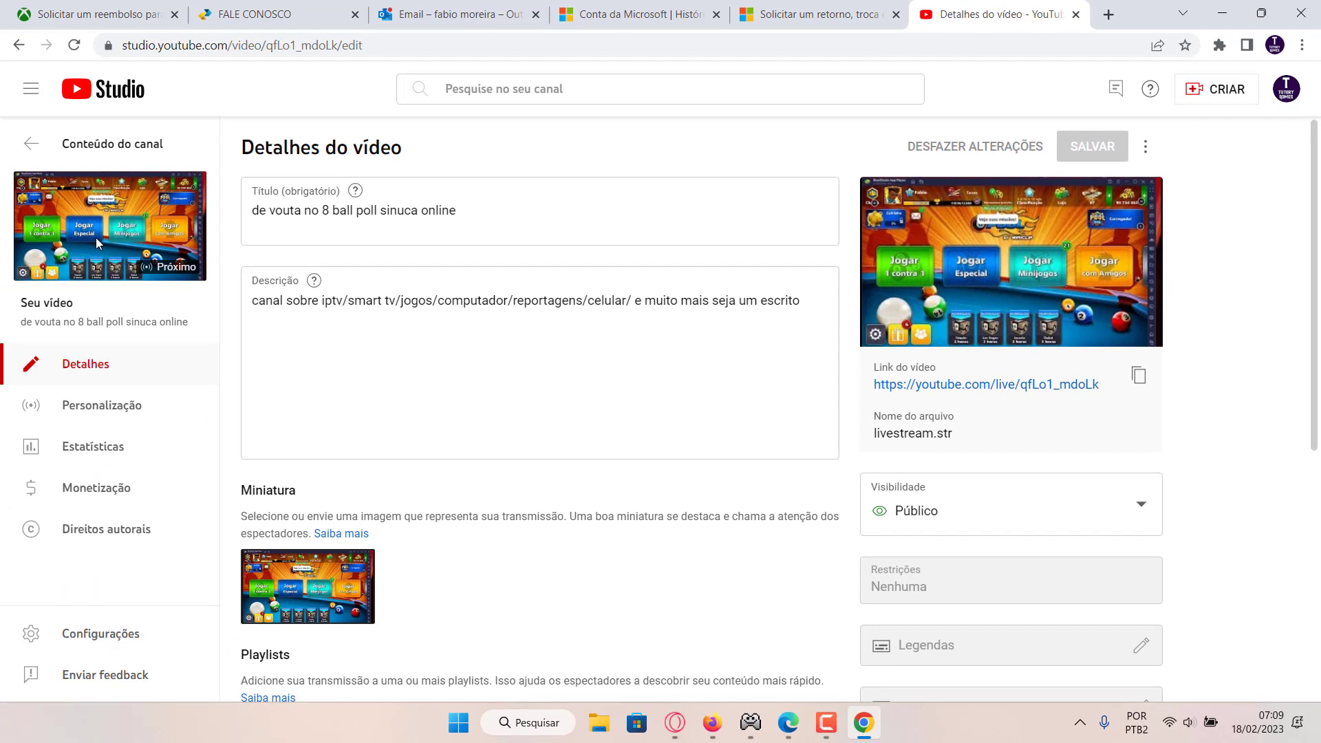
# - Check the upcoming stream's public page through its video link and return to its details page
pyautogui.click(956, 389)
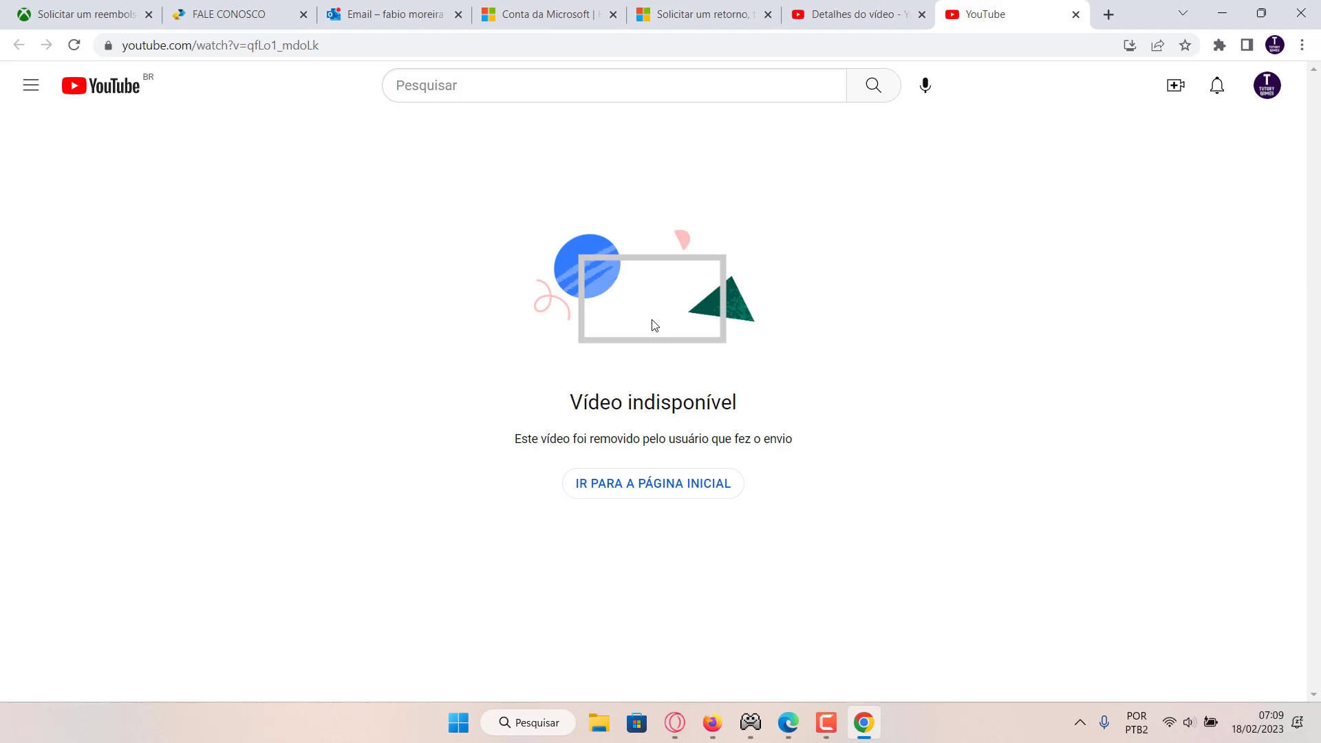
pyautogui.click(488, 19)
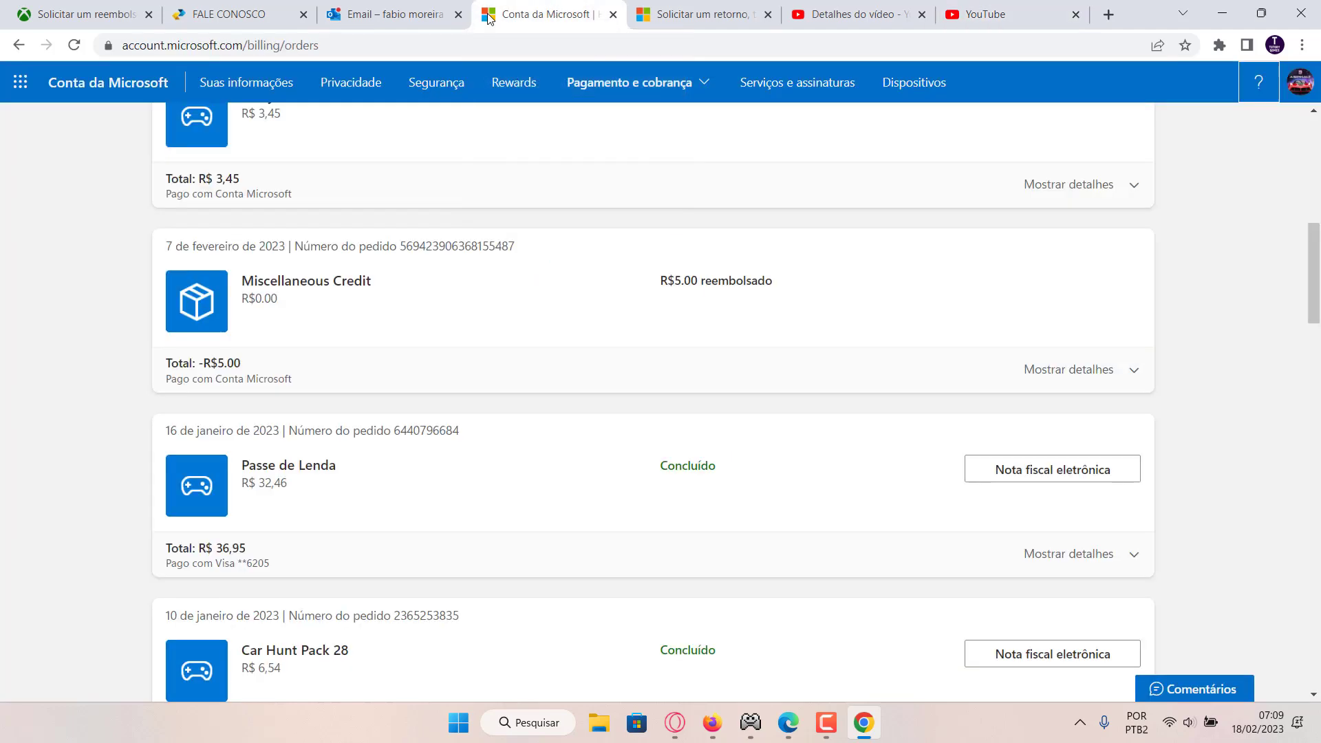
pyautogui.click(255, 18)
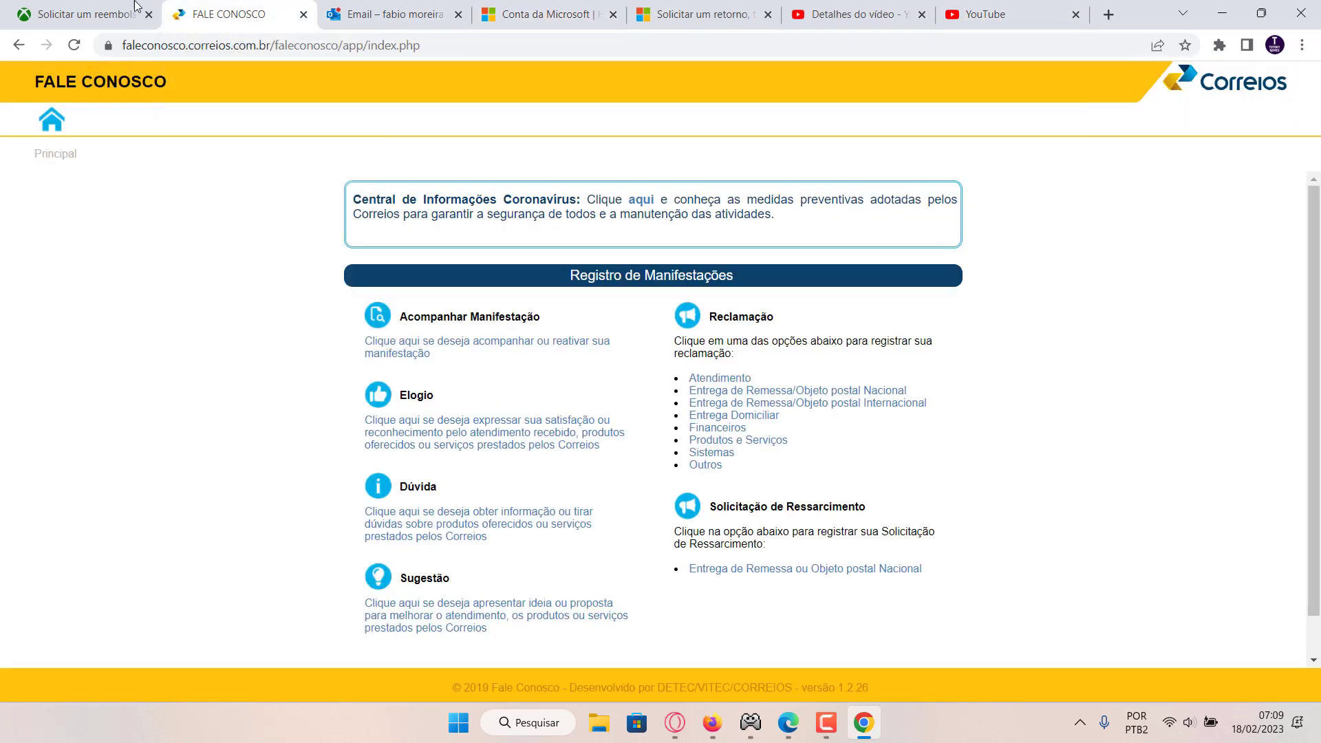
pyautogui.click(97, 14)
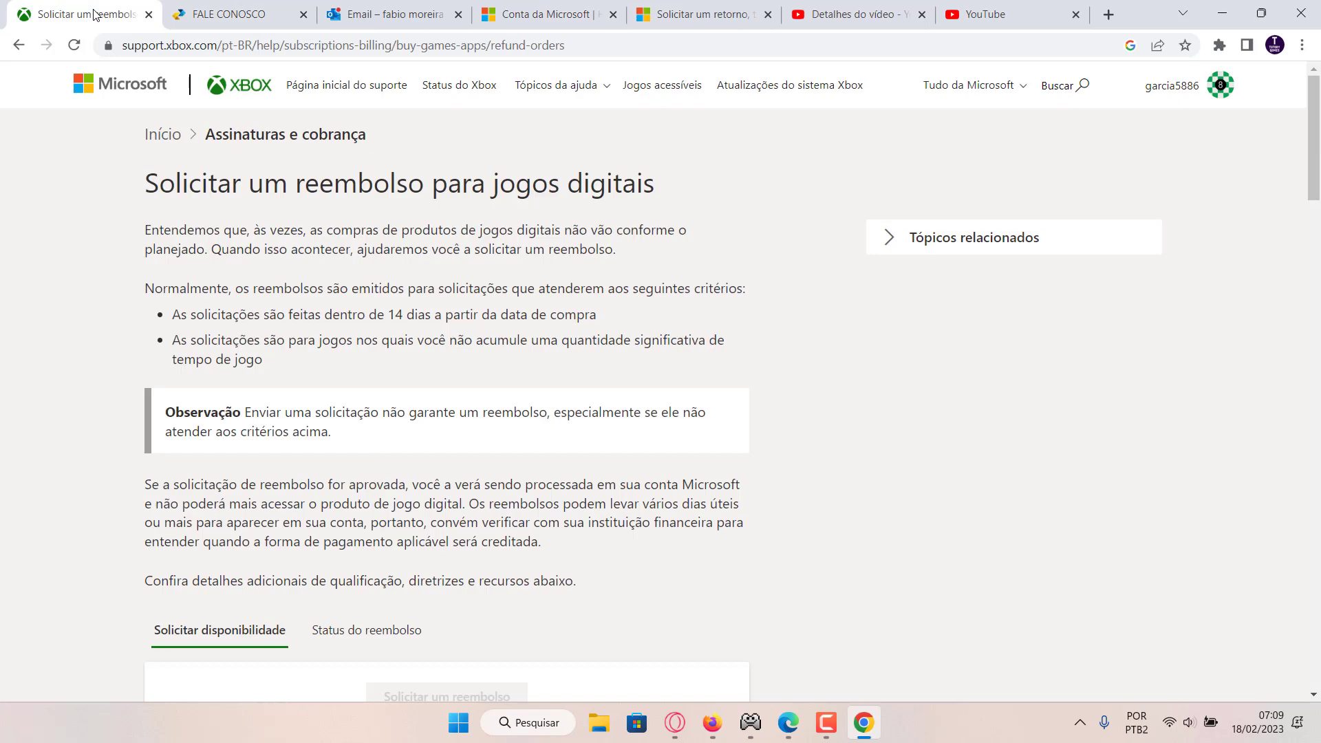
pyautogui.click(839, 18)
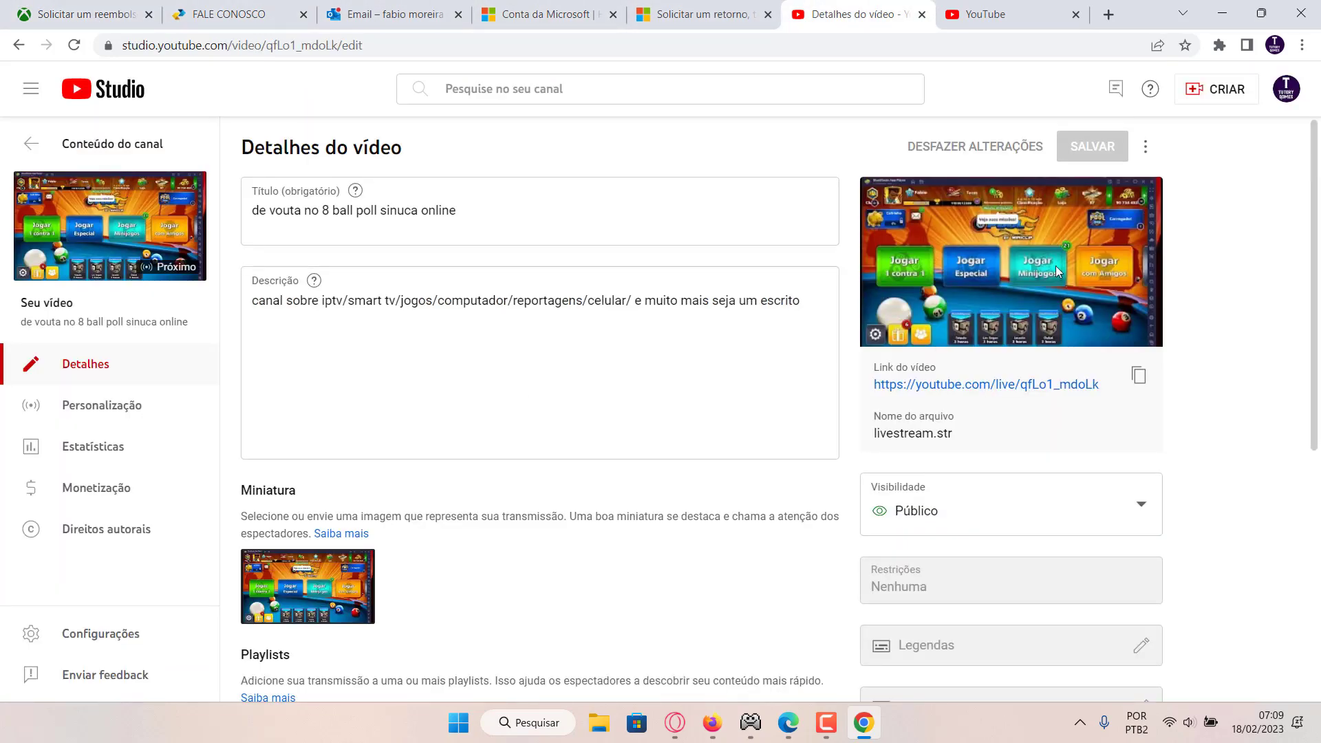
# - Permanently delete the upcoming stream "de vouta no 8 ball poll sinuca online", acknowledging that the deletion cannot be undone
pyautogui.click(1146, 147)
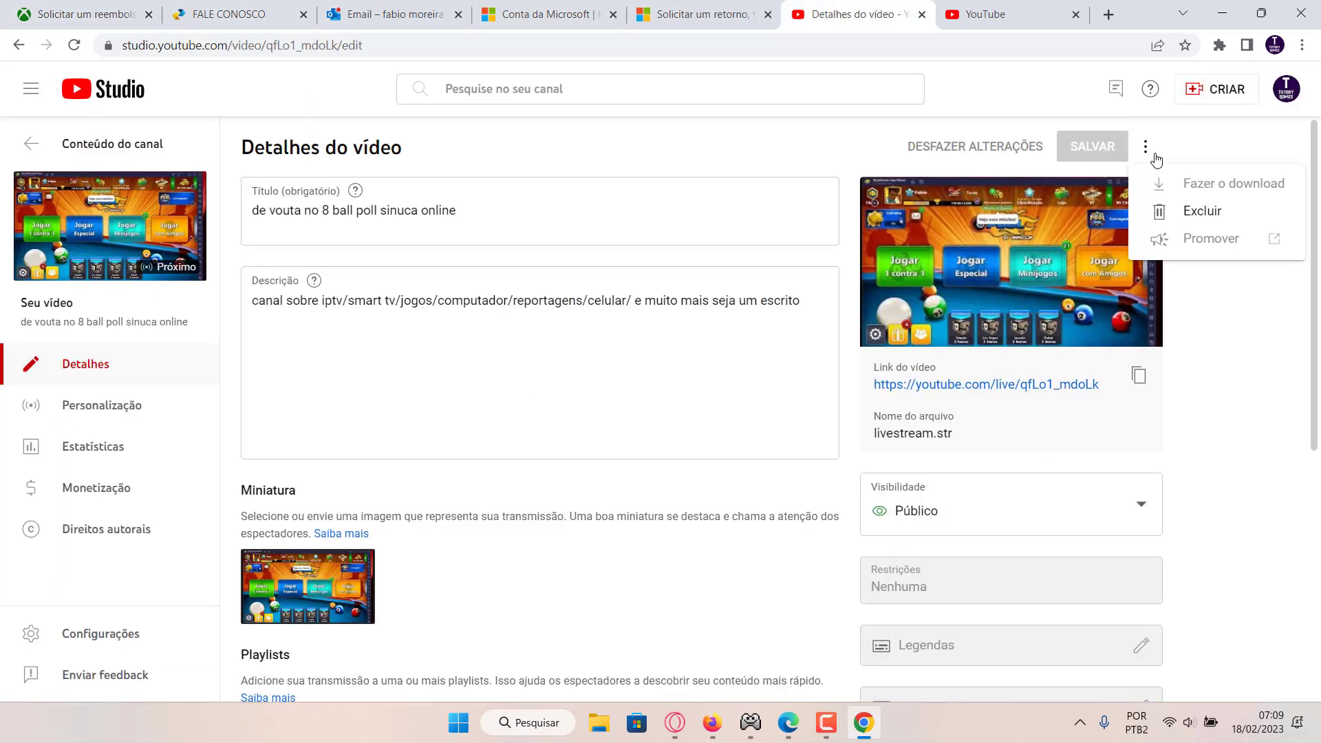
pyautogui.click(1204, 213)
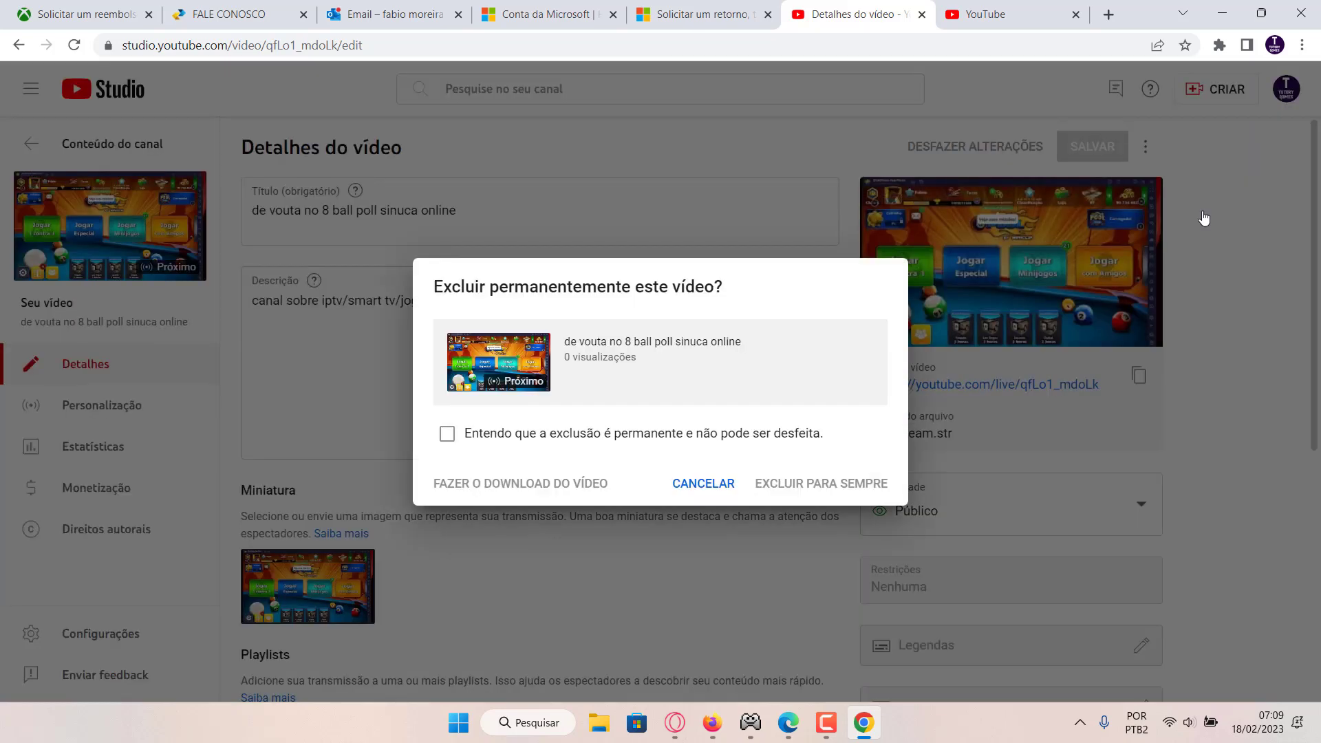
pyautogui.click(446, 435)
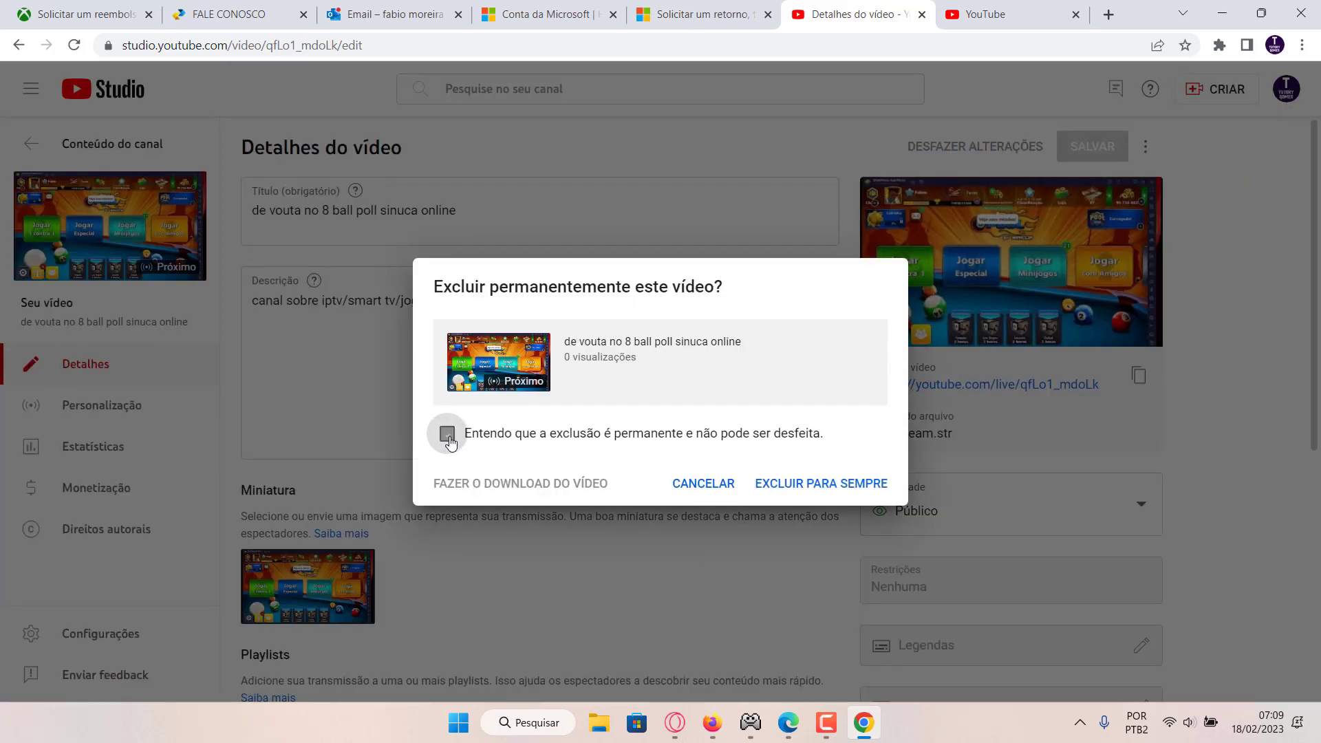
pyautogui.click(779, 484)
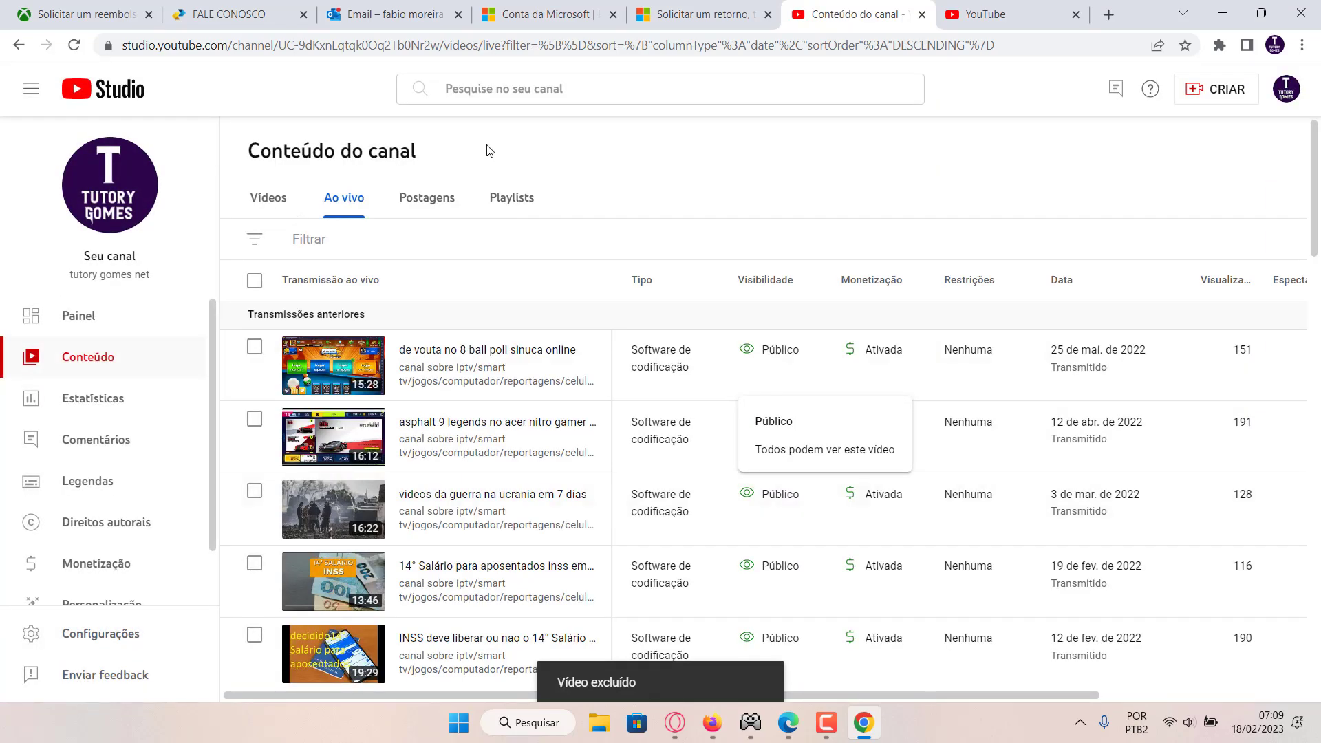
# - Reload the live stream list and try to search the channel for the copied stream title
pyautogui.click(494, 88)
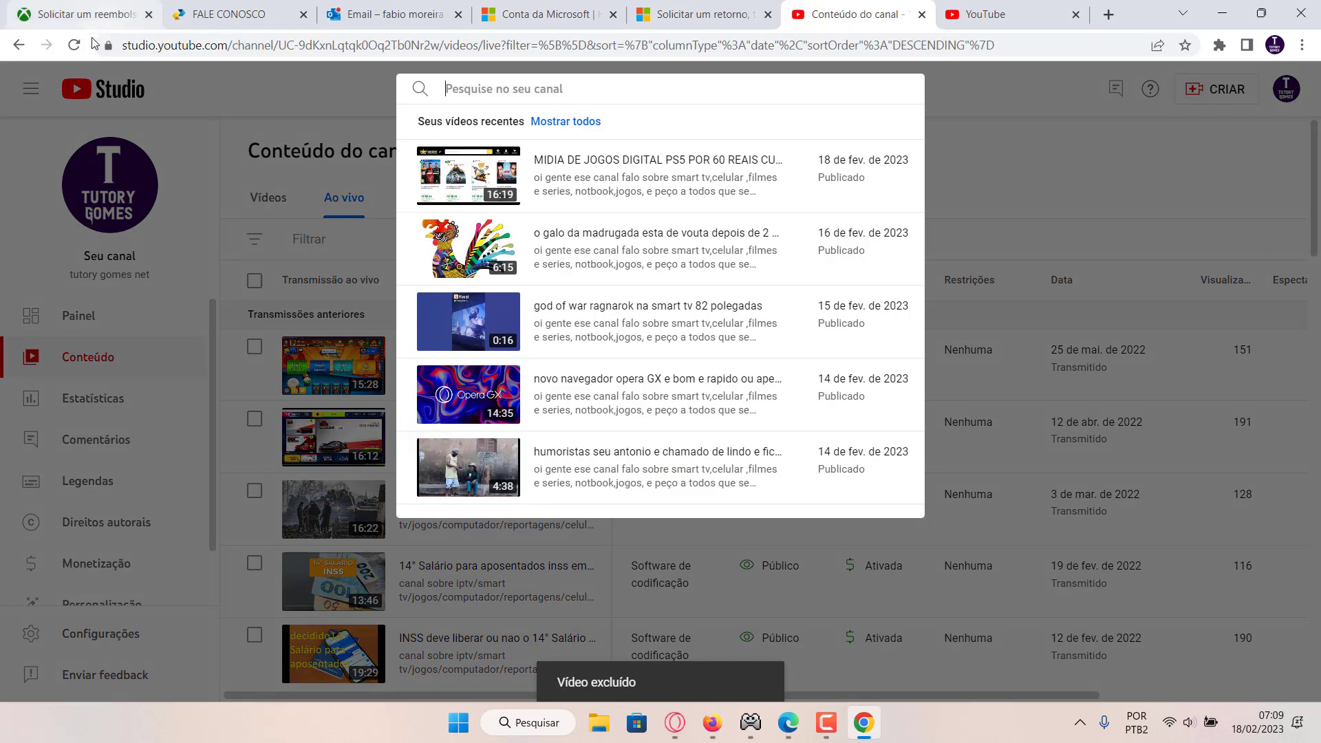
pyautogui.click(80, 46)
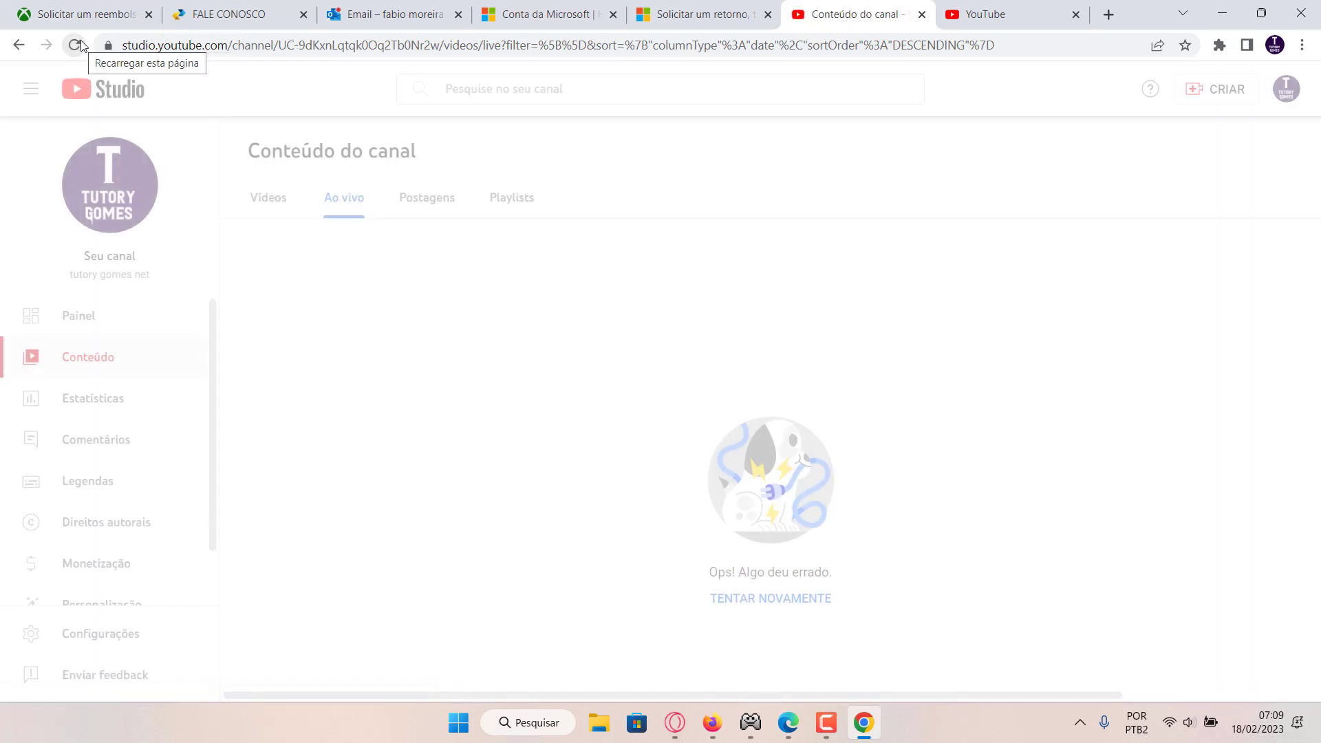
pyautogui.click(553, 85)
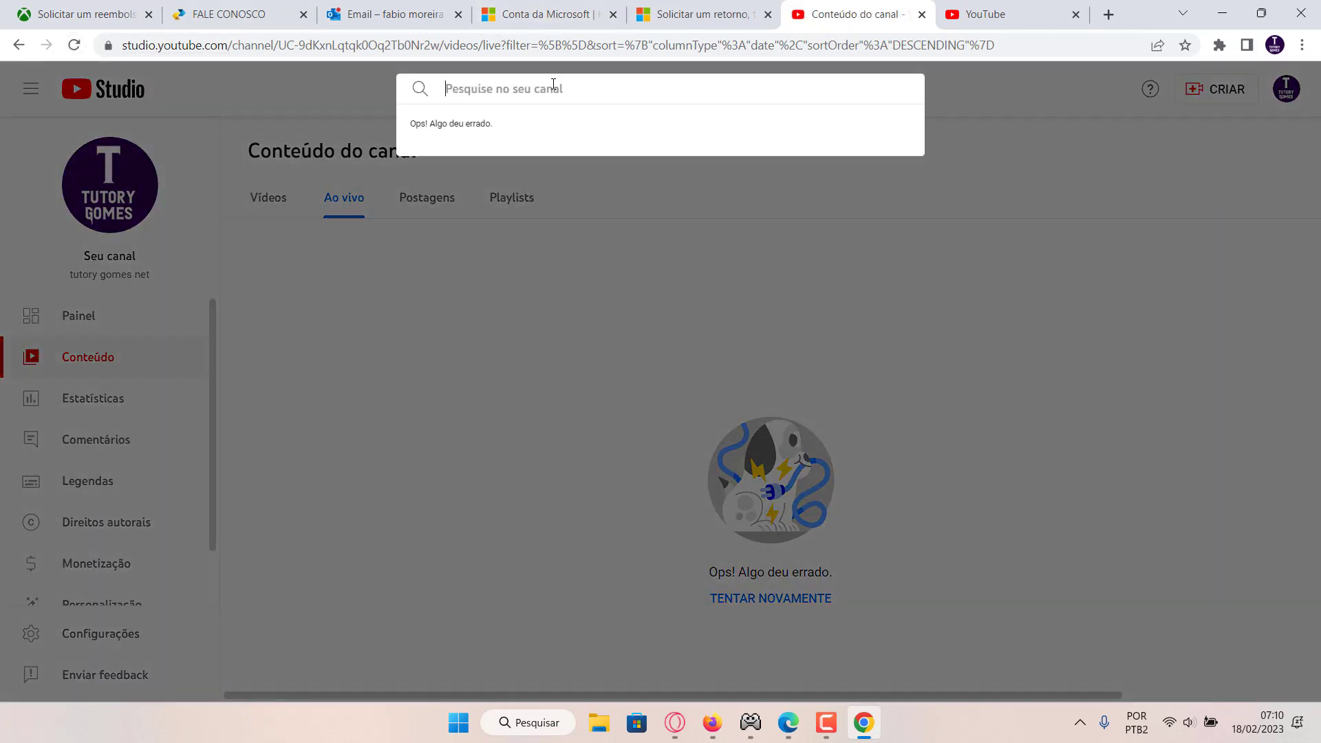
pyautogui.rightClick(553, 85)
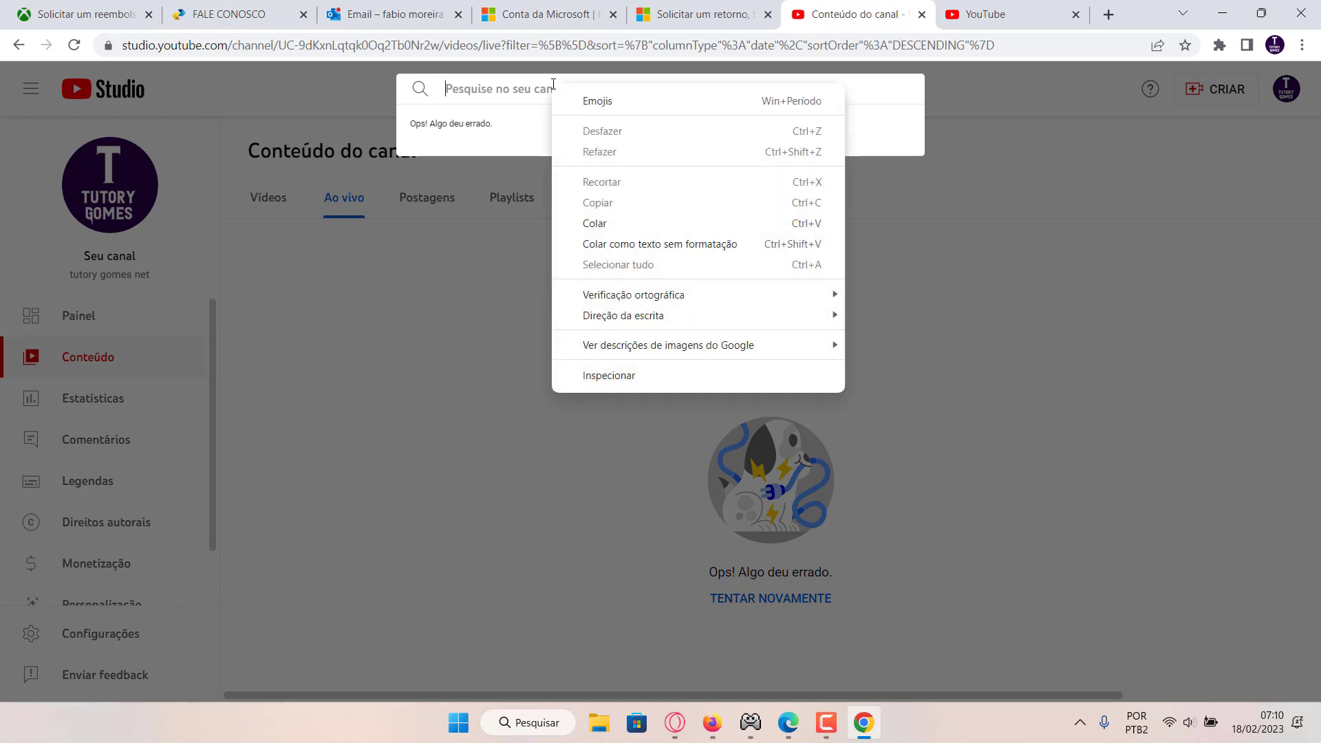
pyautogui.click(371, 362)
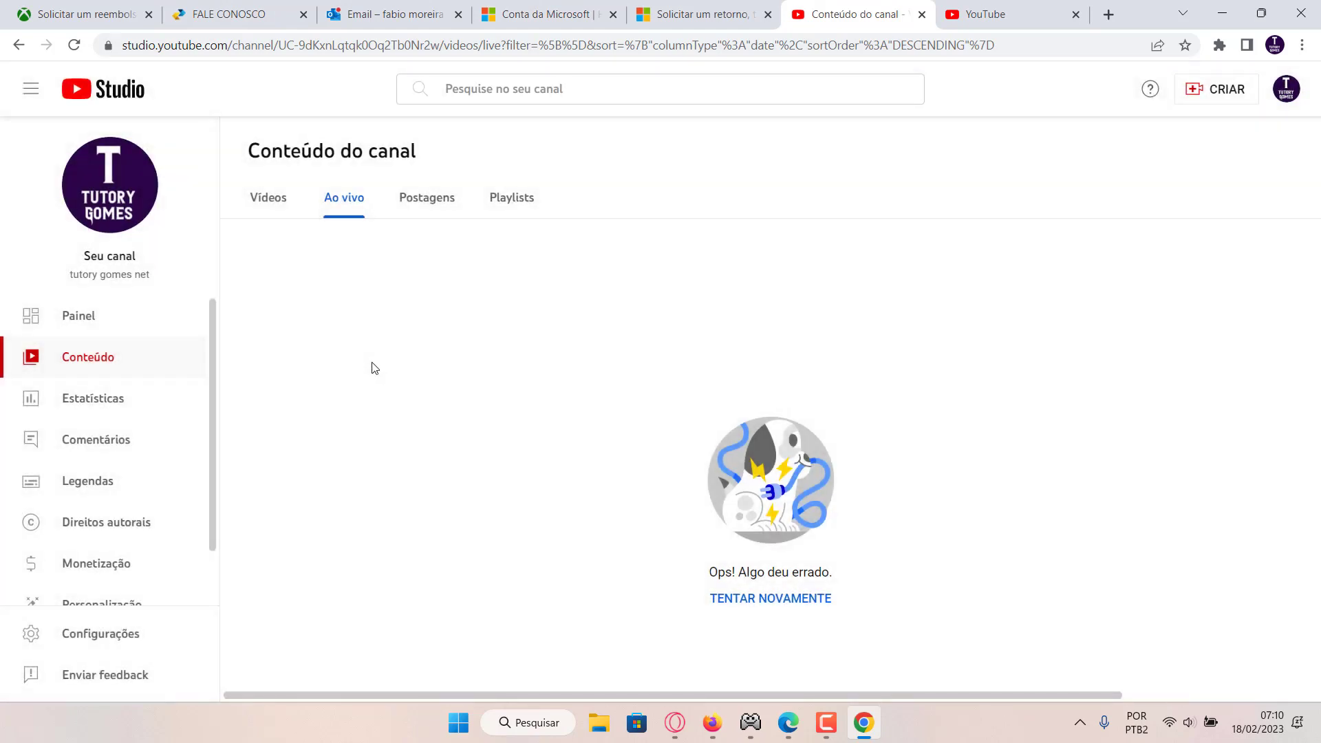
# - Reopen the channel content from the dashboard, search the channel for "de vouta no 8 ball poll sinuca online", and clear the search
pyautogui.click(116, 93)
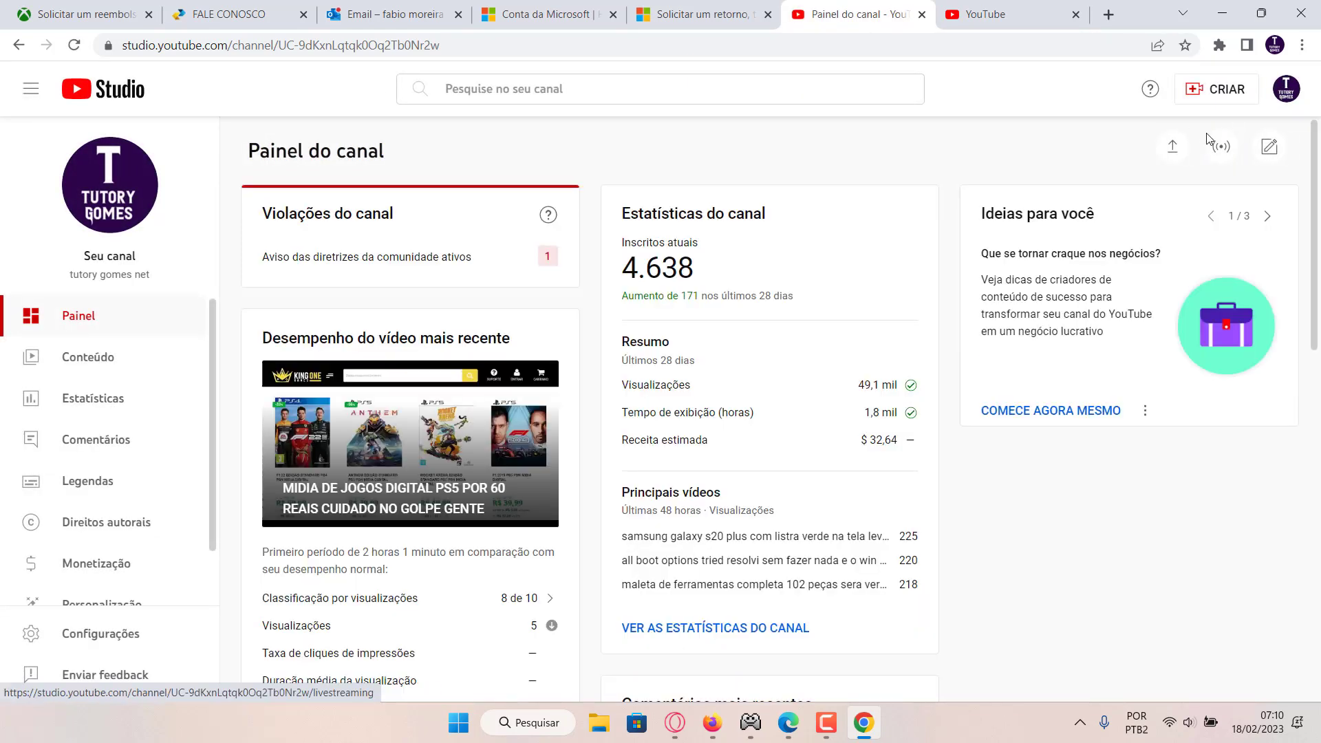
pyautogui.click(1286, 89)
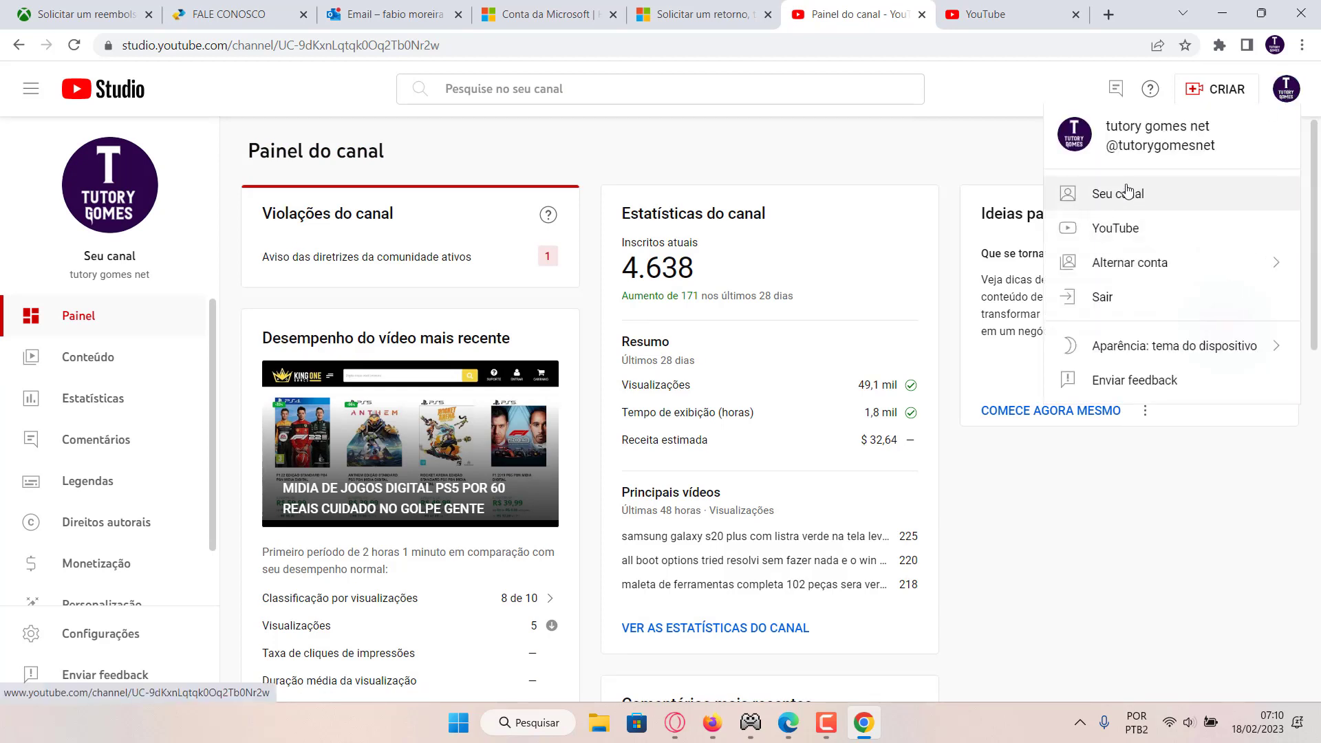
pyautogui.click(90, 361)
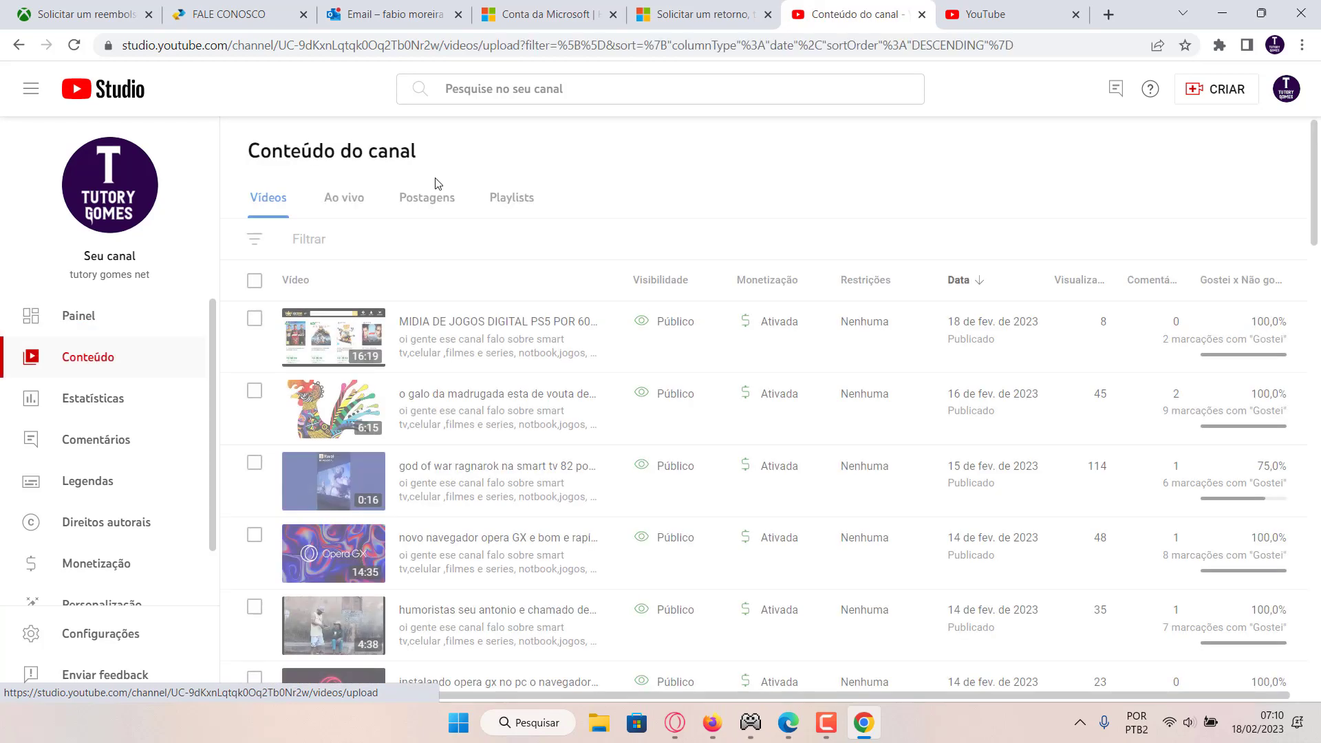
pyautogui.click(547, 86)
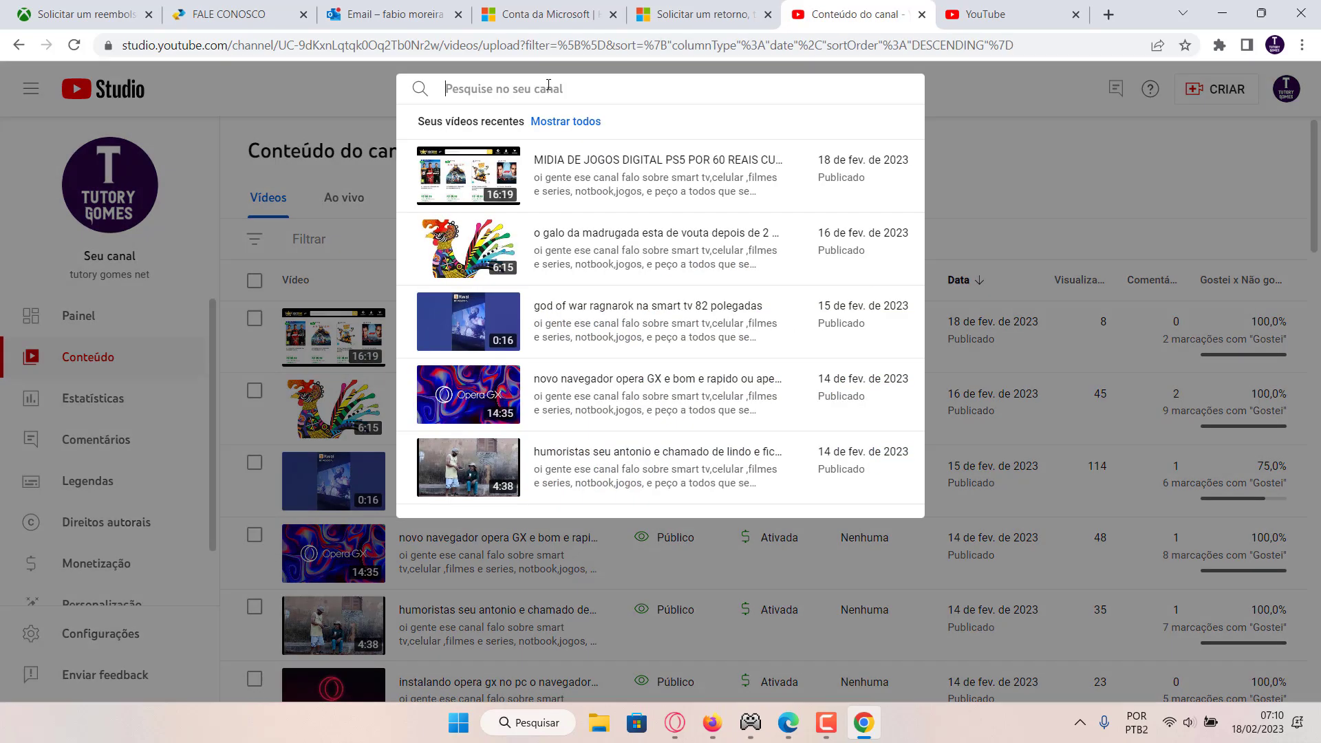
pyautogui.rightClick(548, 86)
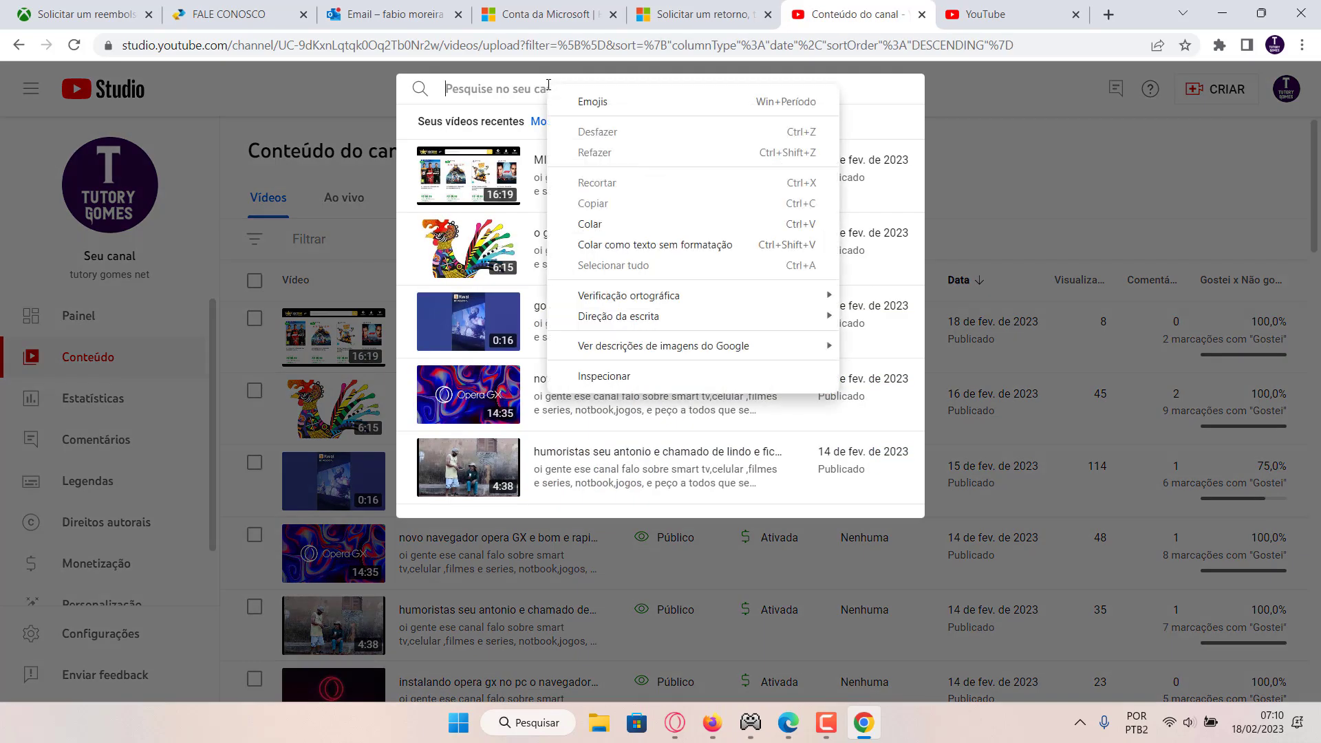
pyautogui.click(590, 224)
pyautogui.press('Return')
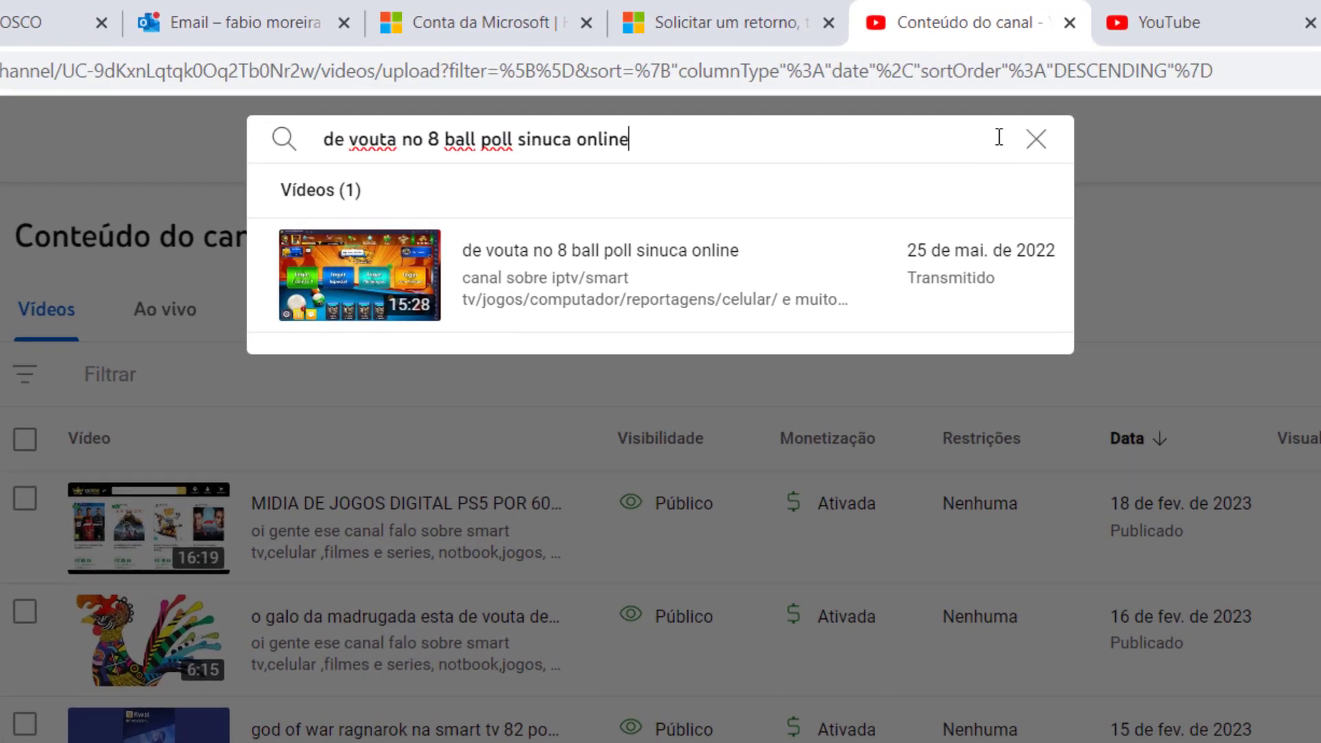
pyautogui.click(1037, 143)
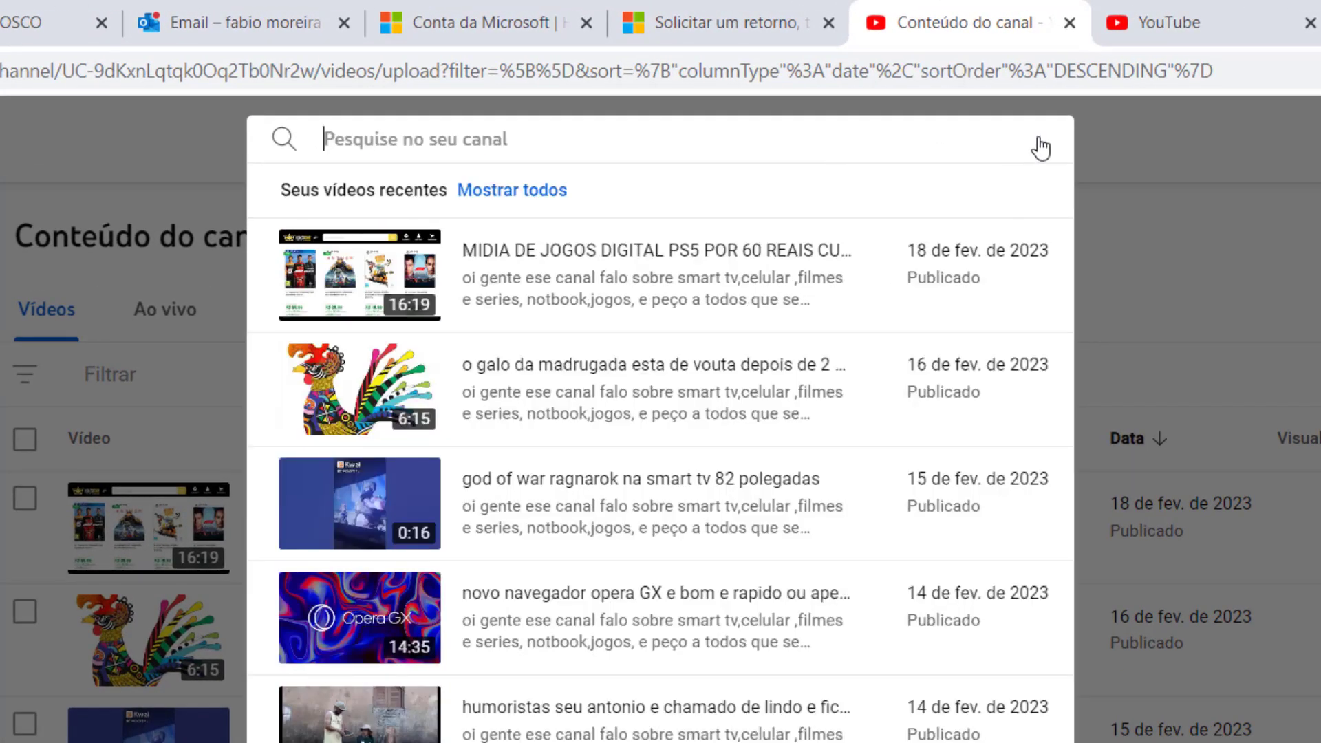
pyautogui.click(1197, 183)
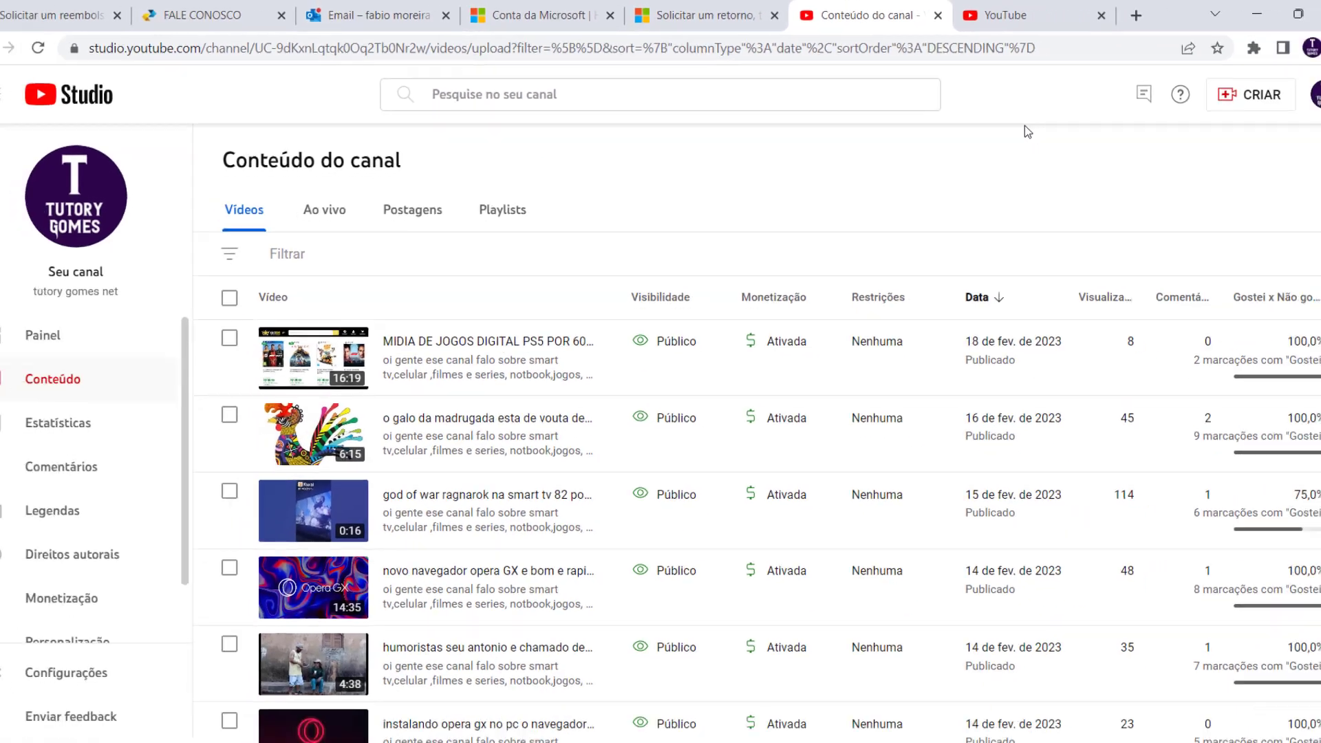
# - Close the Microsoft support and Microsoft account pages, check the deleted stream's public page, and return to the channel content
pyautogui.click(729, 19)
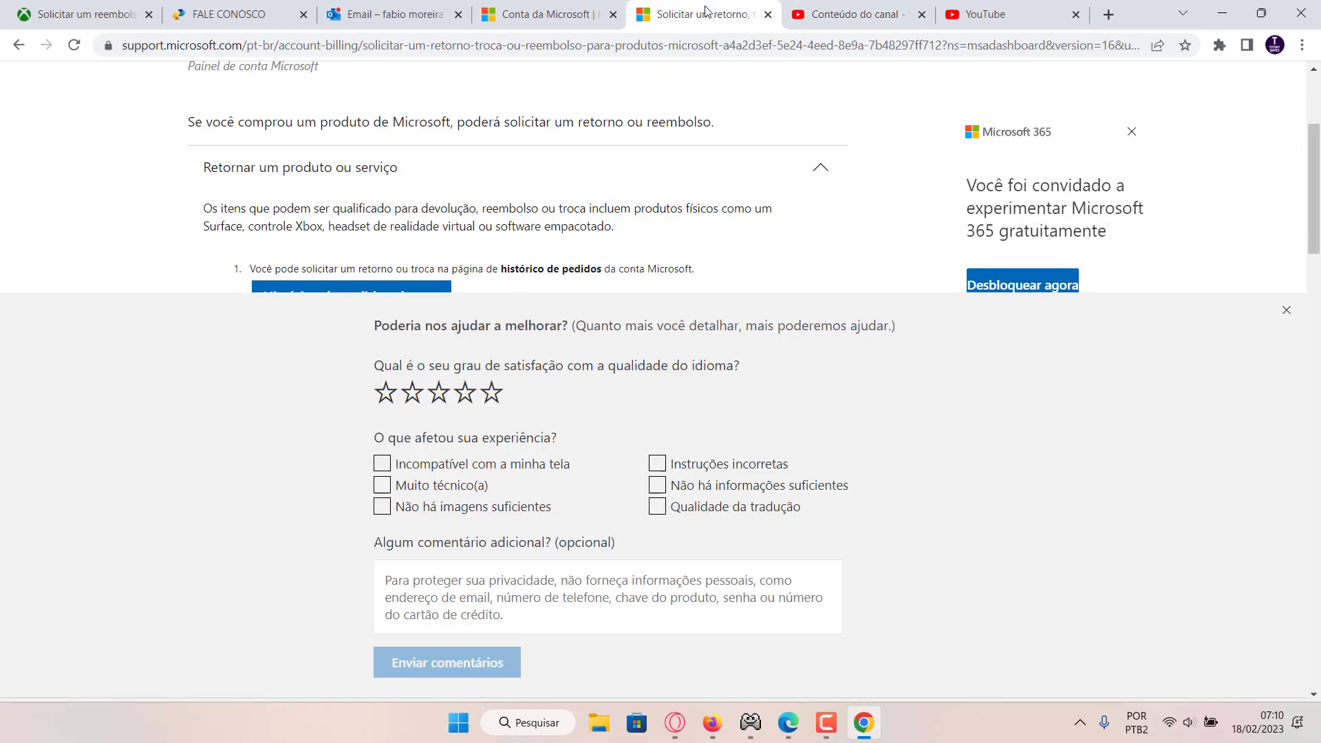
pyautogui.click(768, 15)
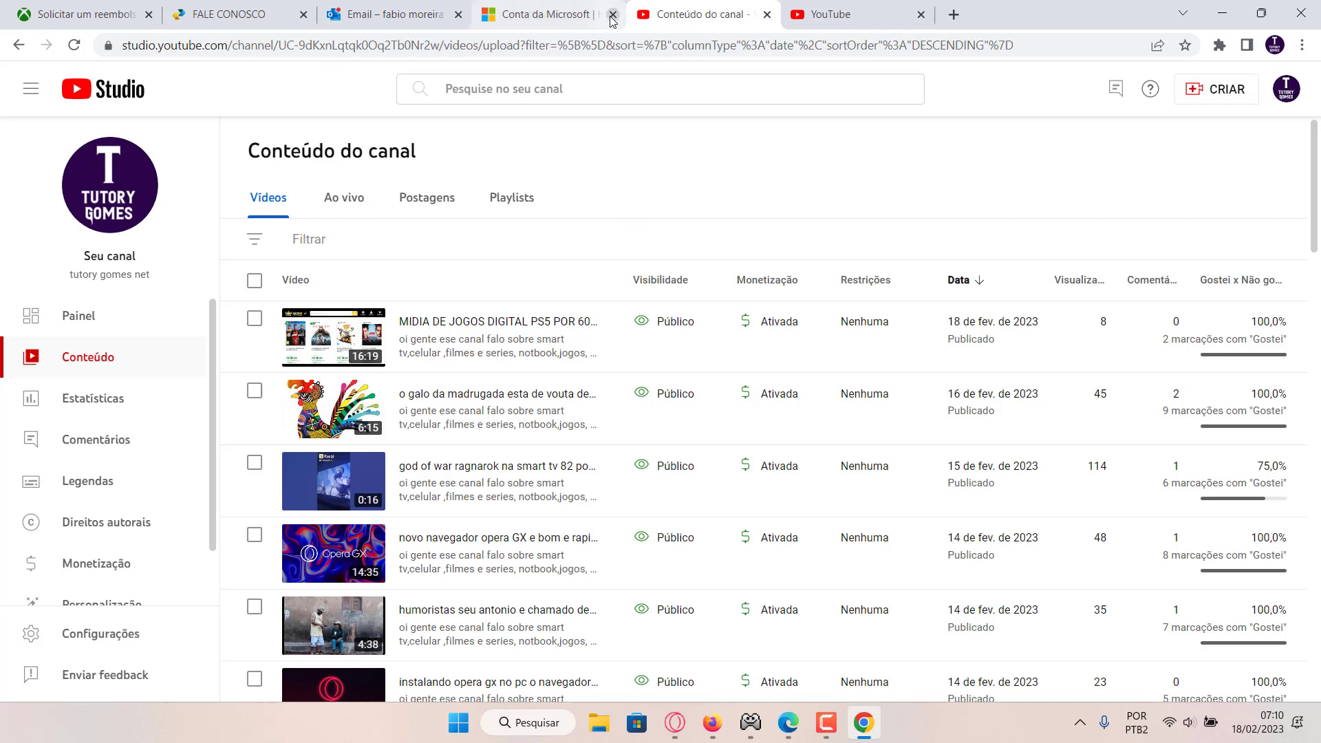
pyautogui.click(613, 15)
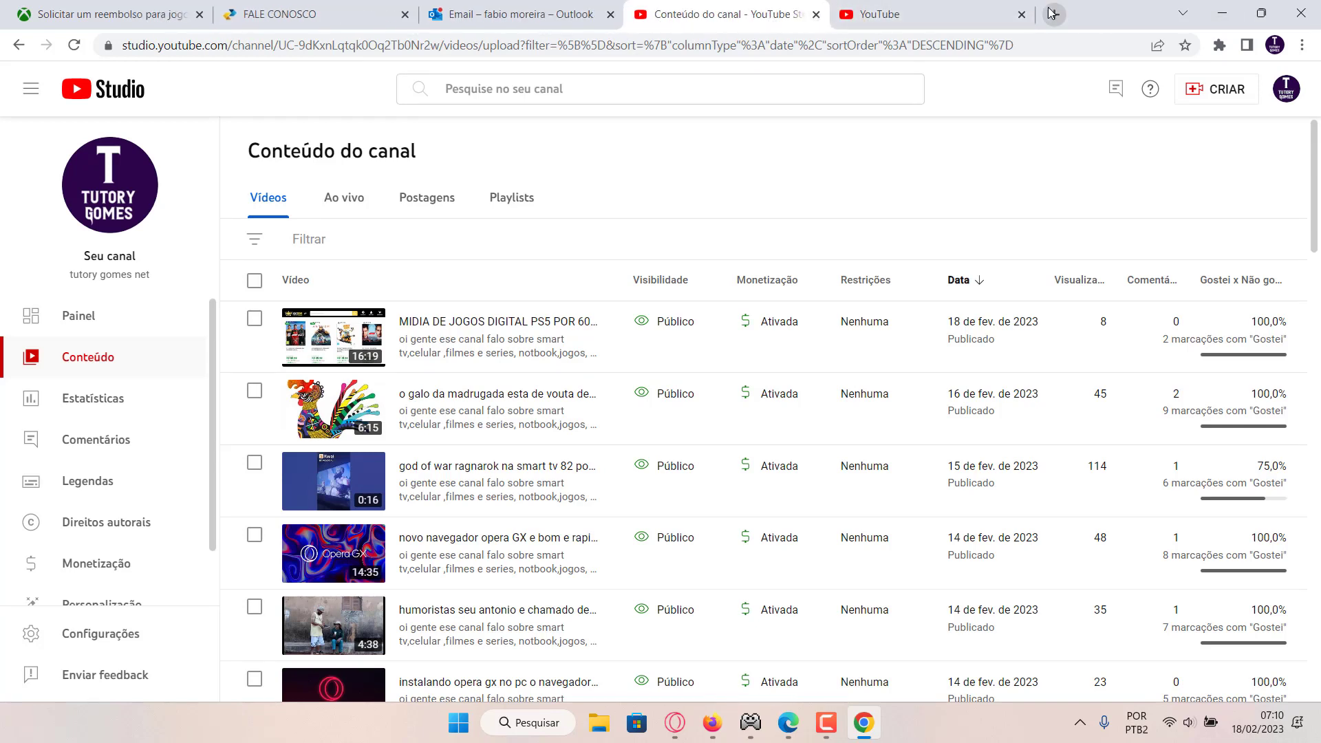
pyautogui.click(964, 13)
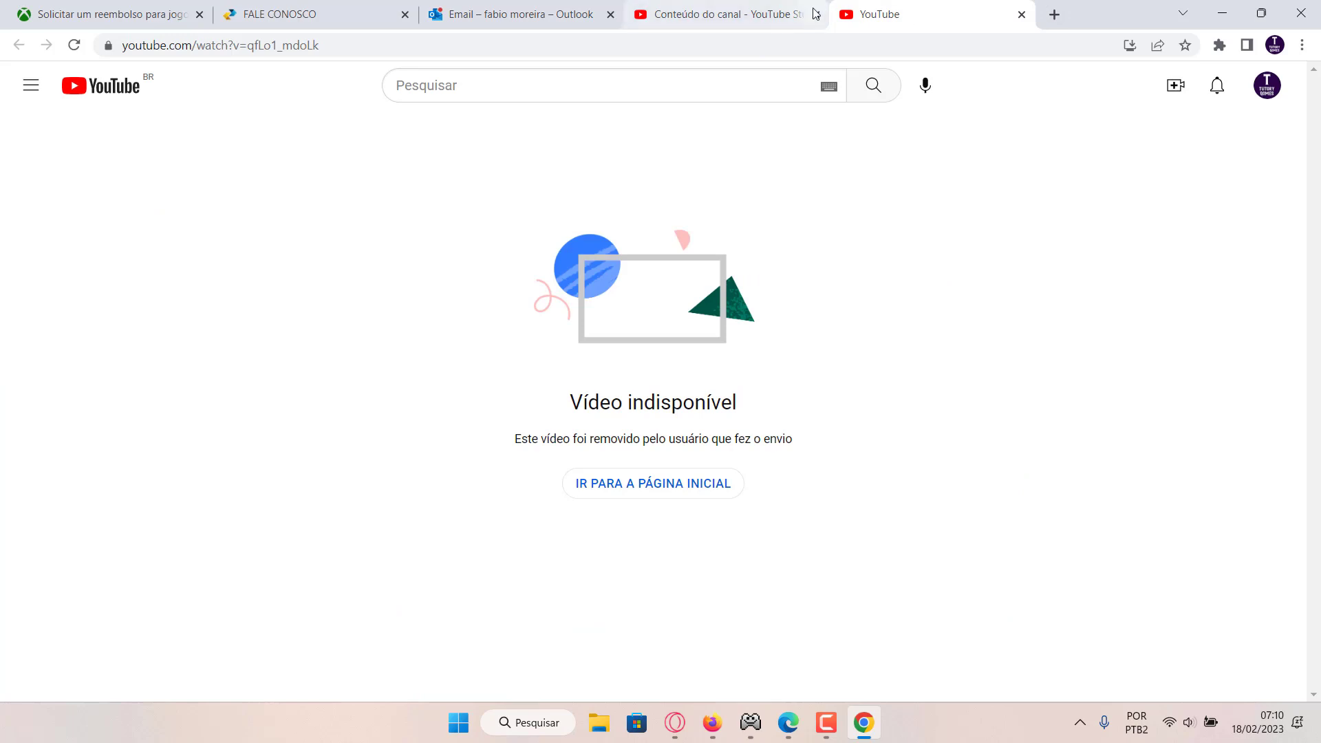
pyautogui.click(726, 26)
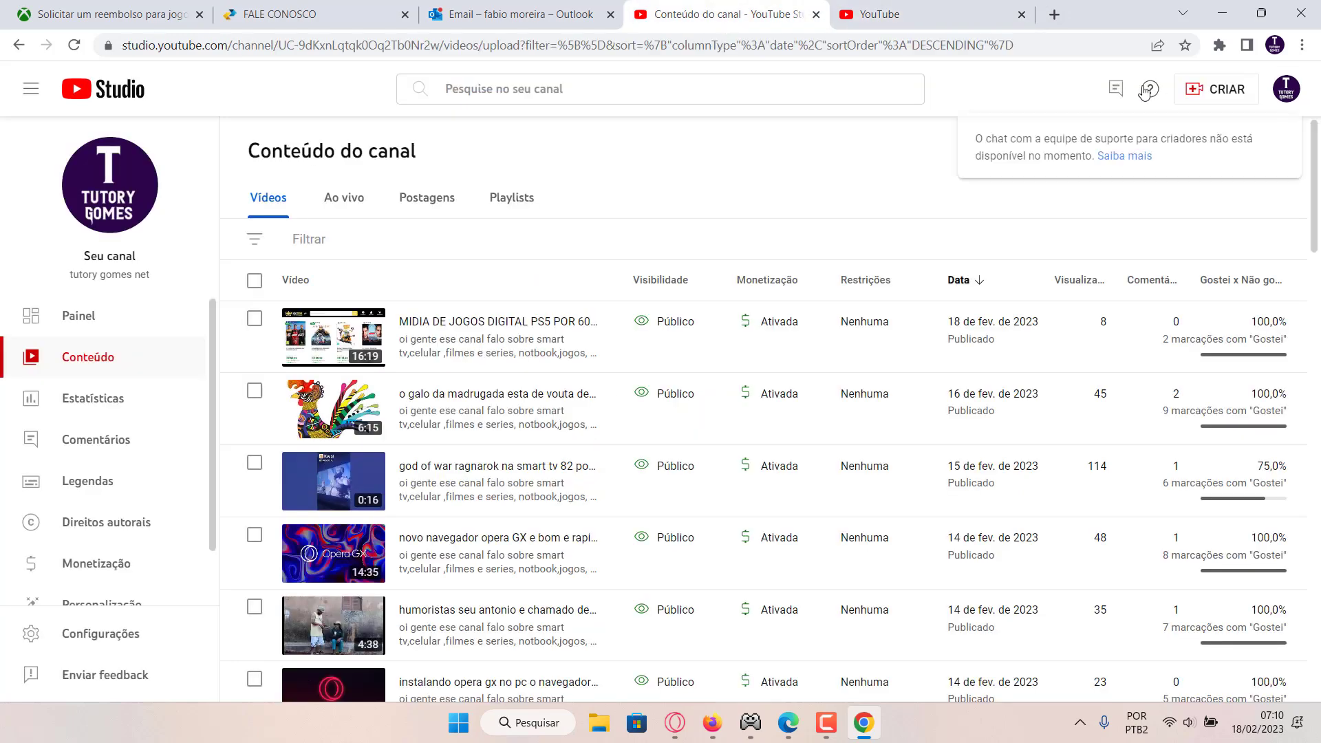
# - Go to the live streaming setup page for "de vouta no 8 ball poll sinuca online" and copy its default stream key
pyautogui.click(1198, 96)
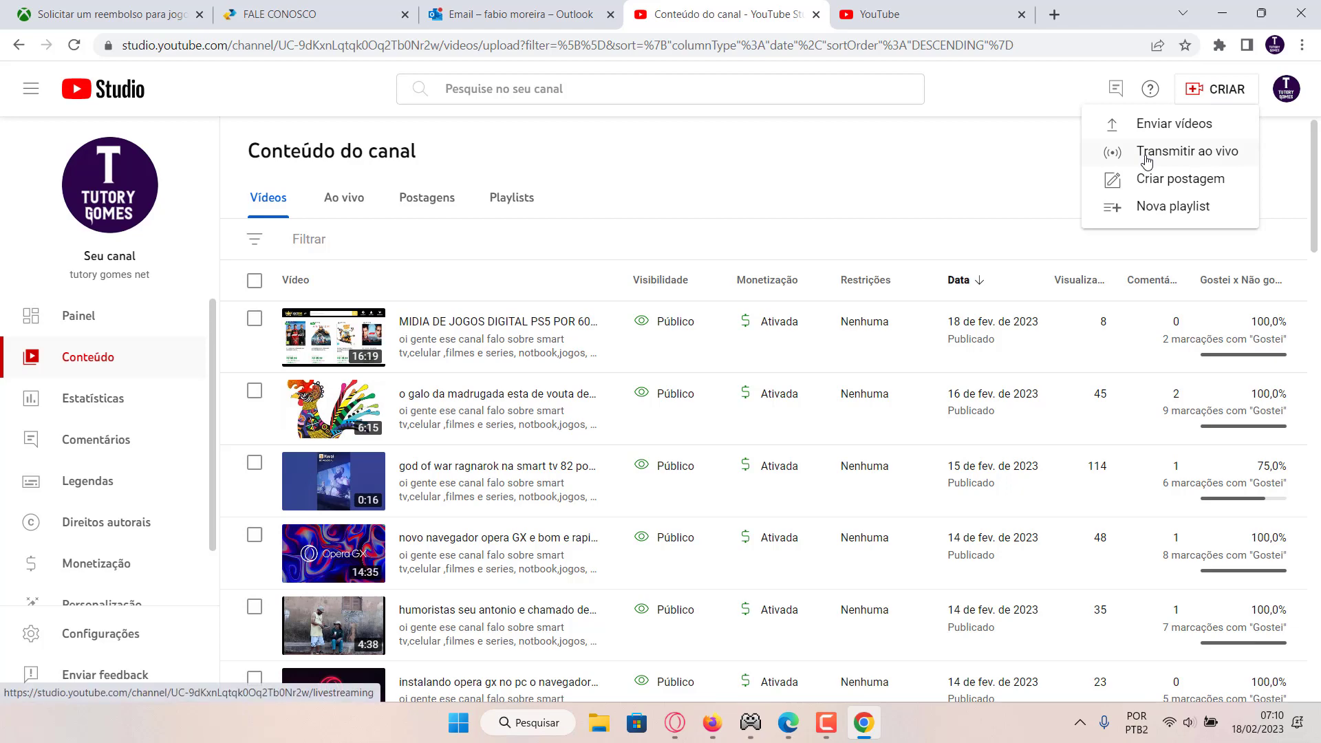
pyautogui.click(1145, 153)
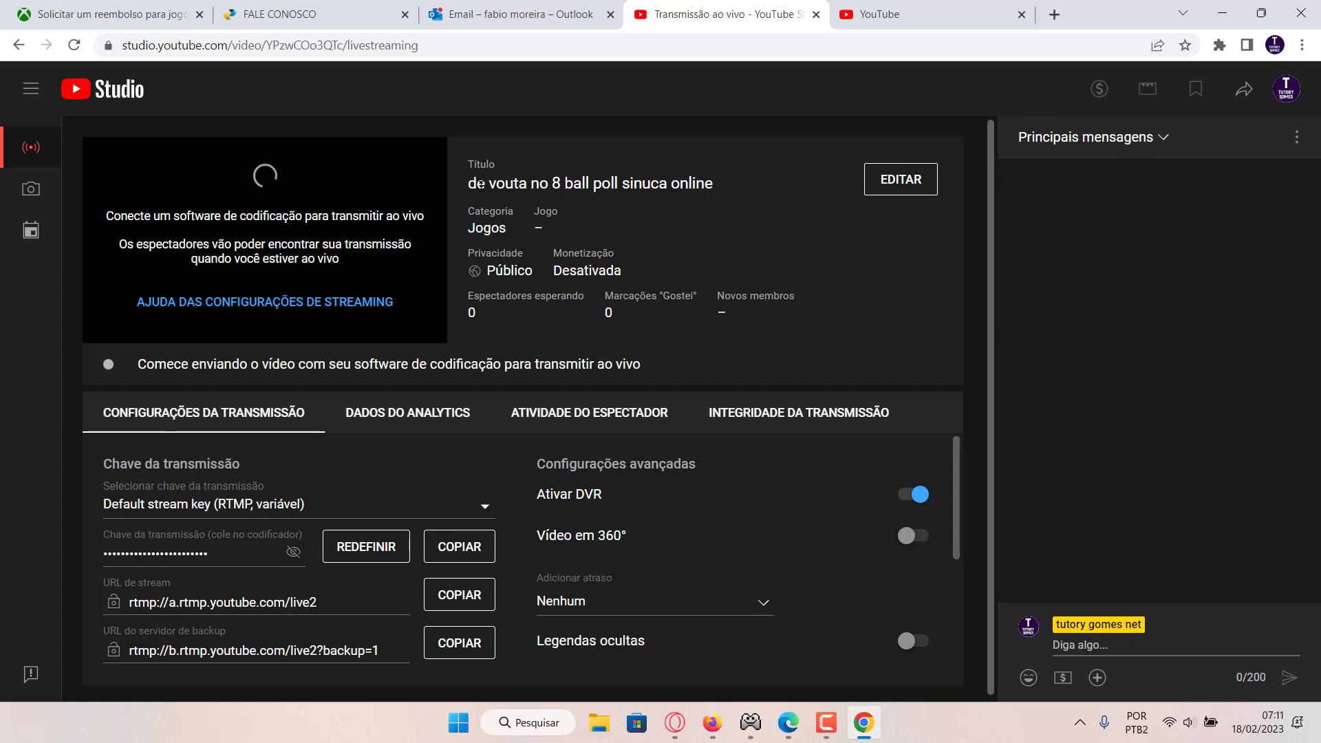
pyautogui.moveTo(469, 183); pyautogui.dragTo(753, 192)
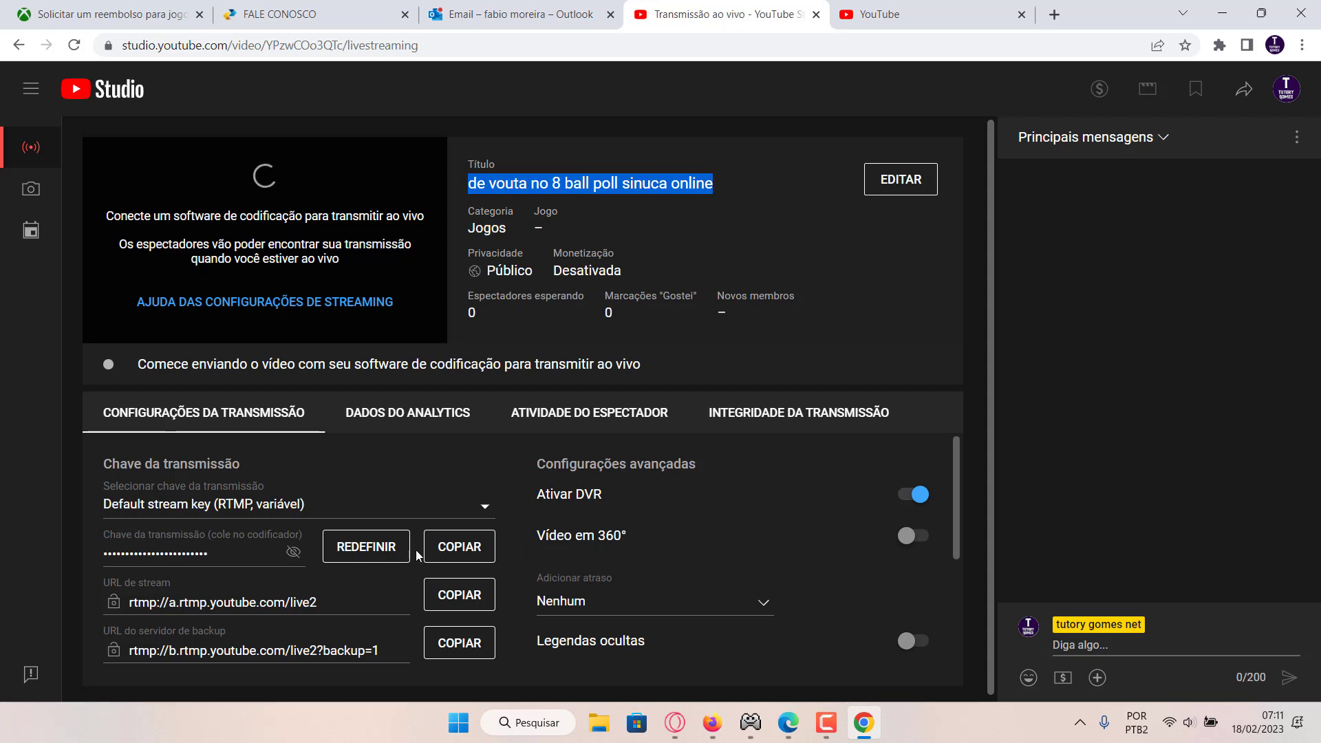
pyautogui.click(457, 546)
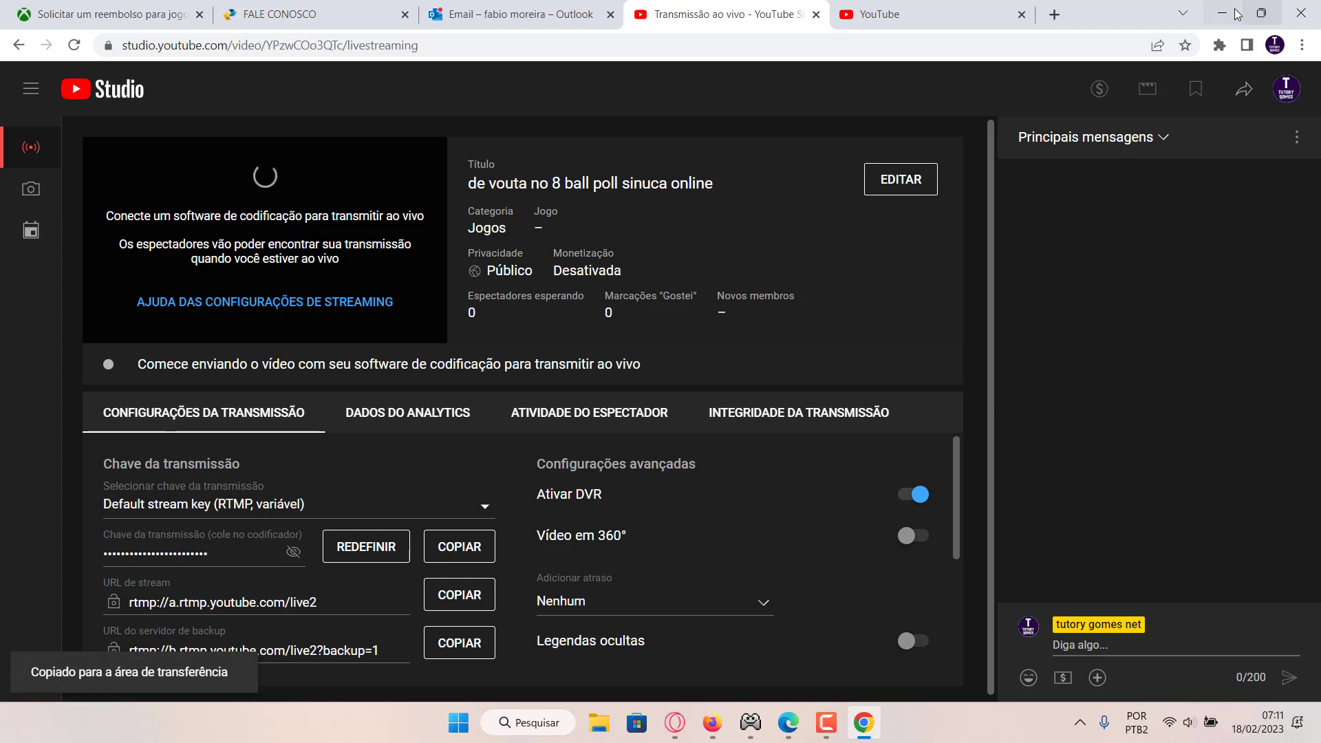
# - Switch to OBS Studio, examine the stream key field for the YouTube - RTMPS service in the streaming settings, and leave the settings unchanged
pyautogui.click(1225, 12)
pyautogui.moveTo(774, 735)
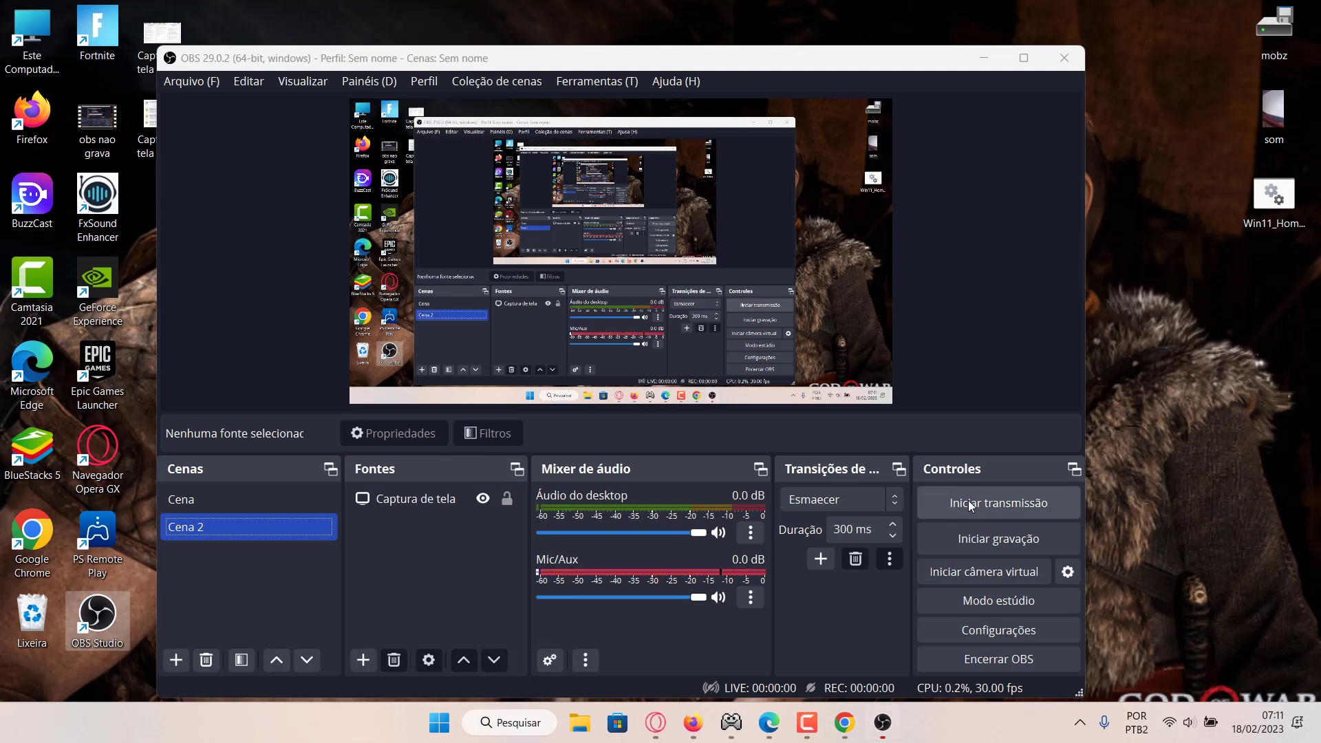
pyautogui.click(980, 635)
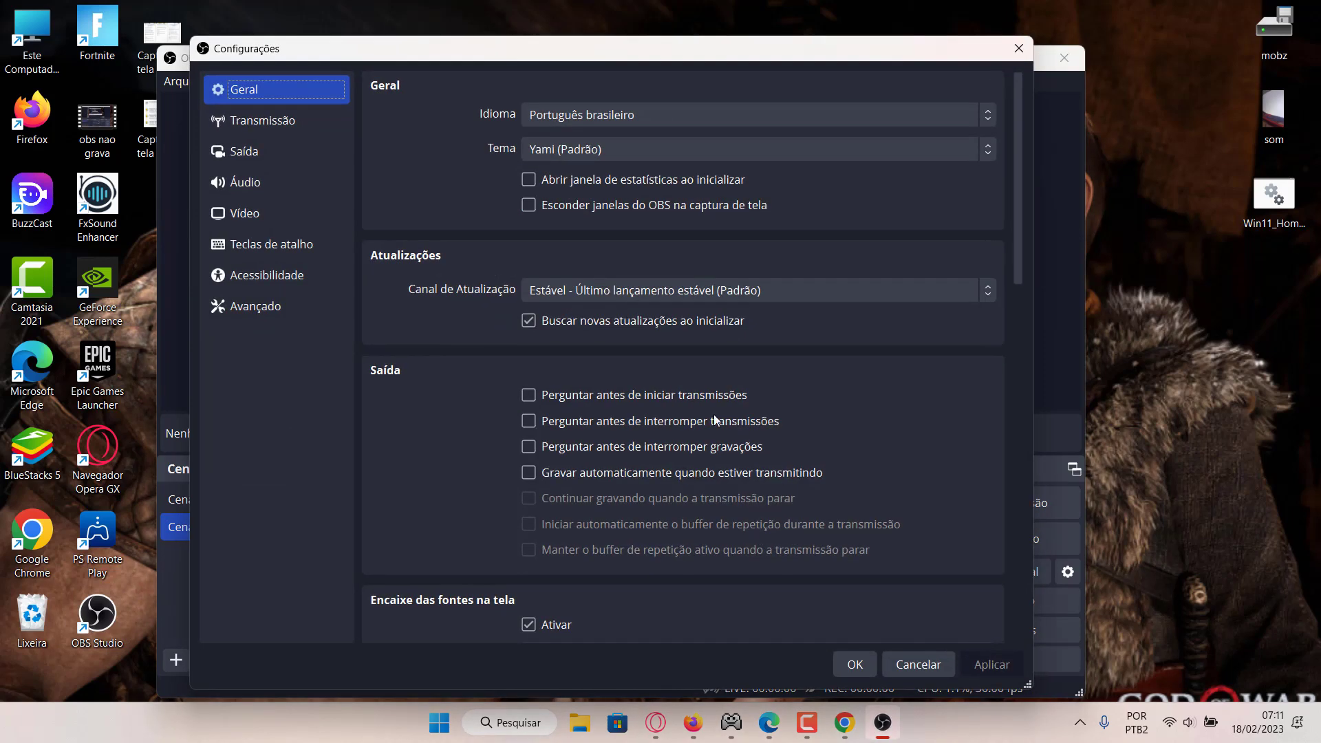
pyautogui.click(254, 121)
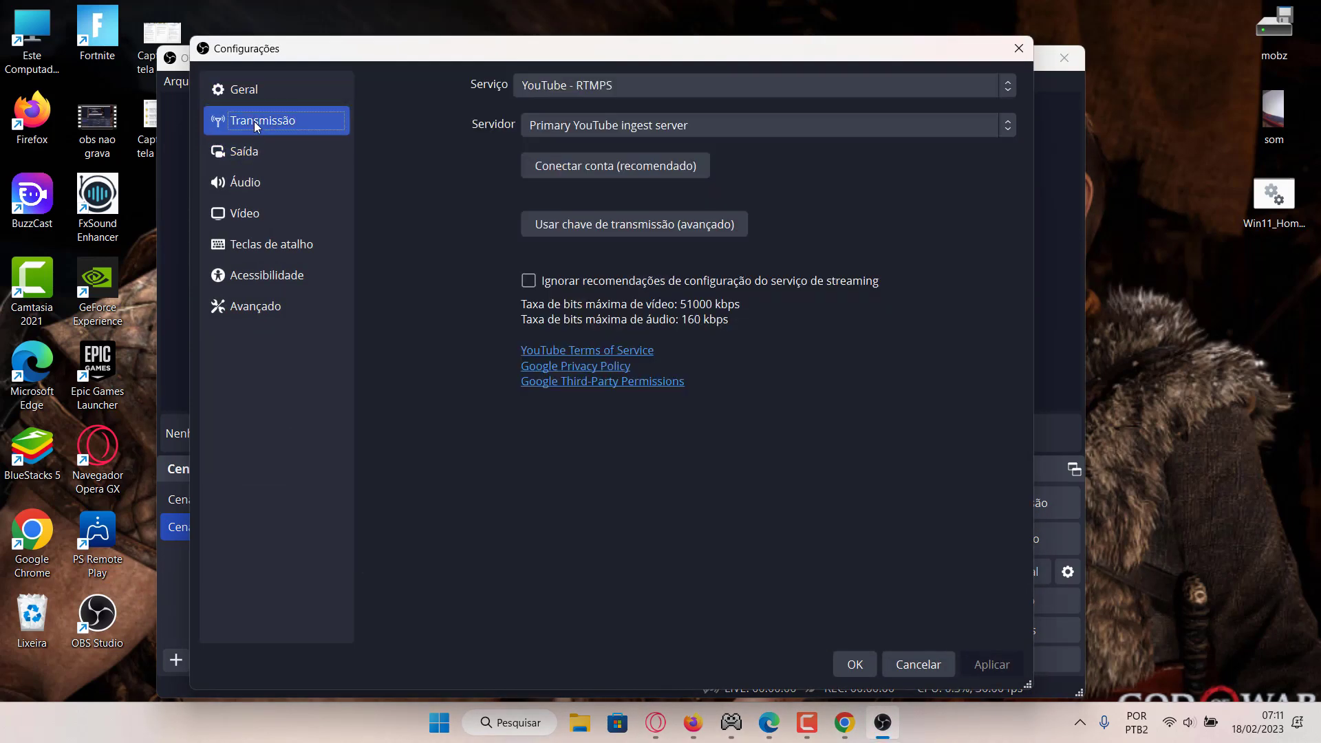
pyautogui.click(609, 225)
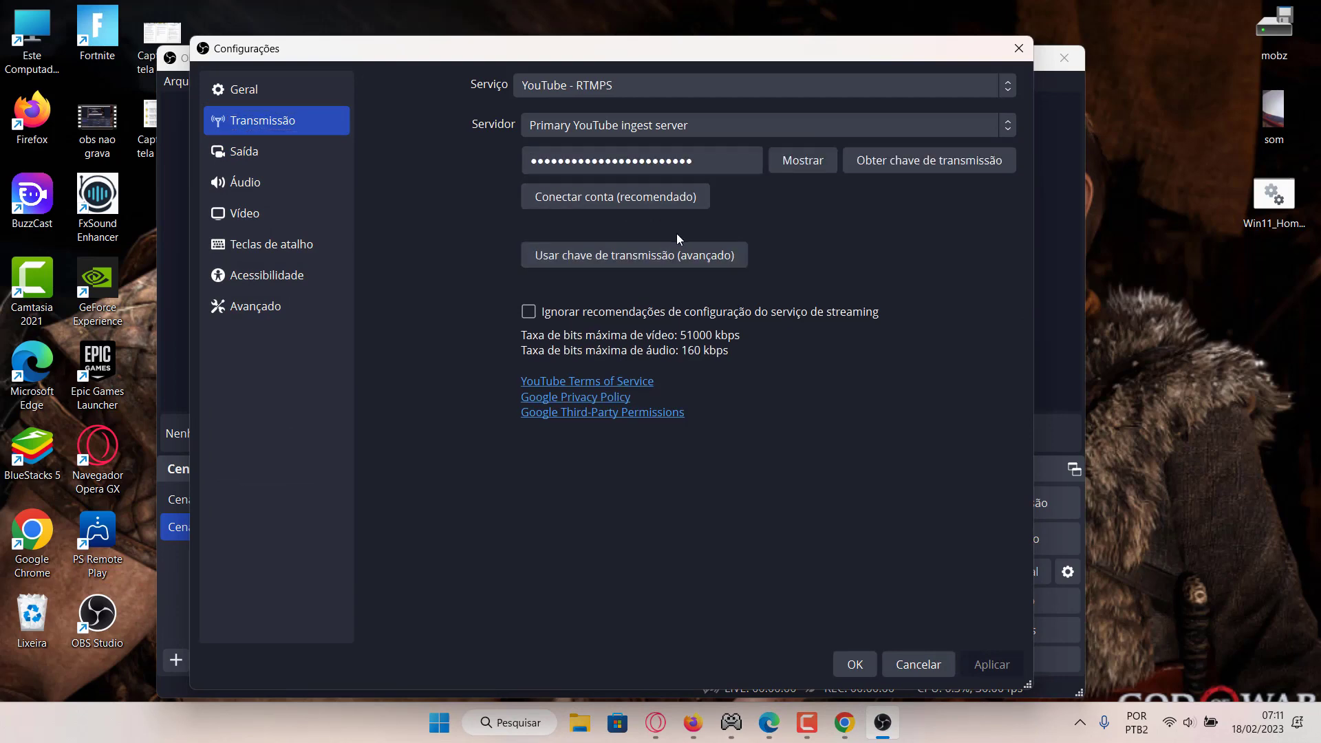
pyautogui.click(1019, 49)
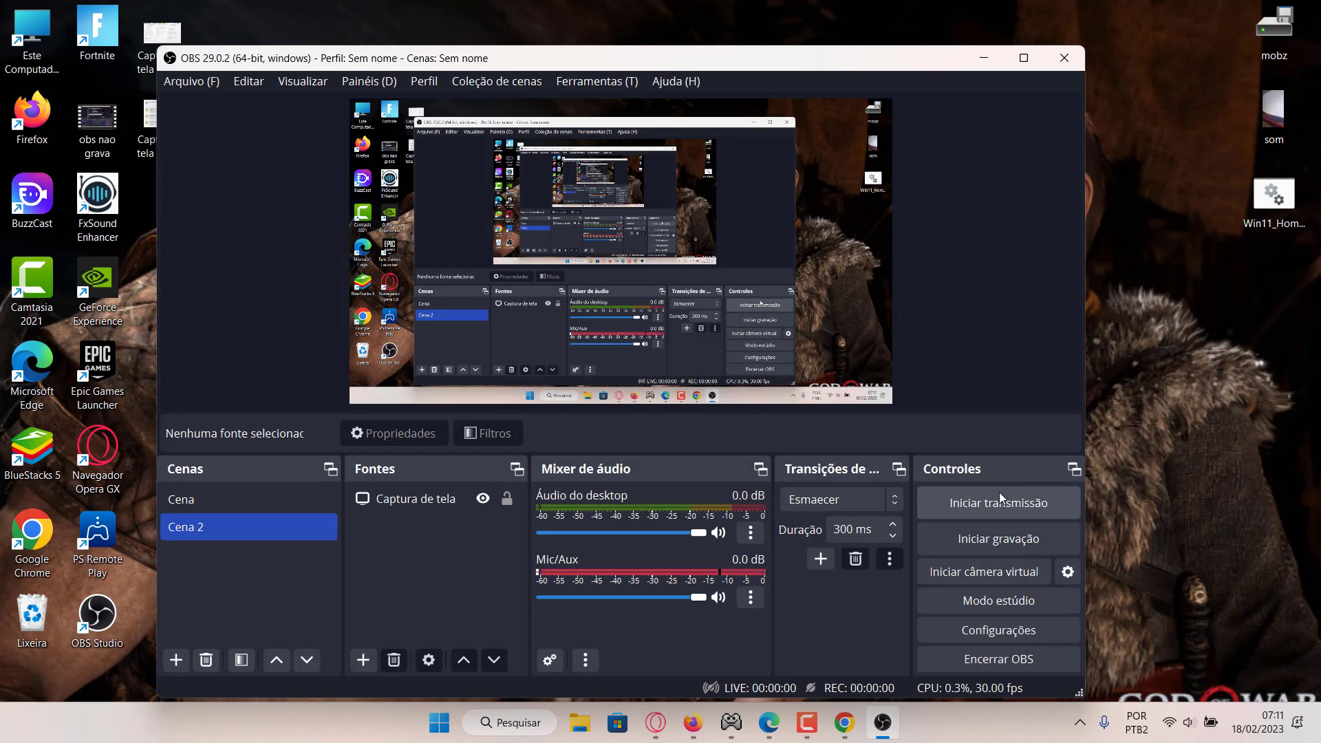
# - Return to the live streaming setup page in Chrome, close the browser, and close OBS Studio
pyautogui.click(845, 729)
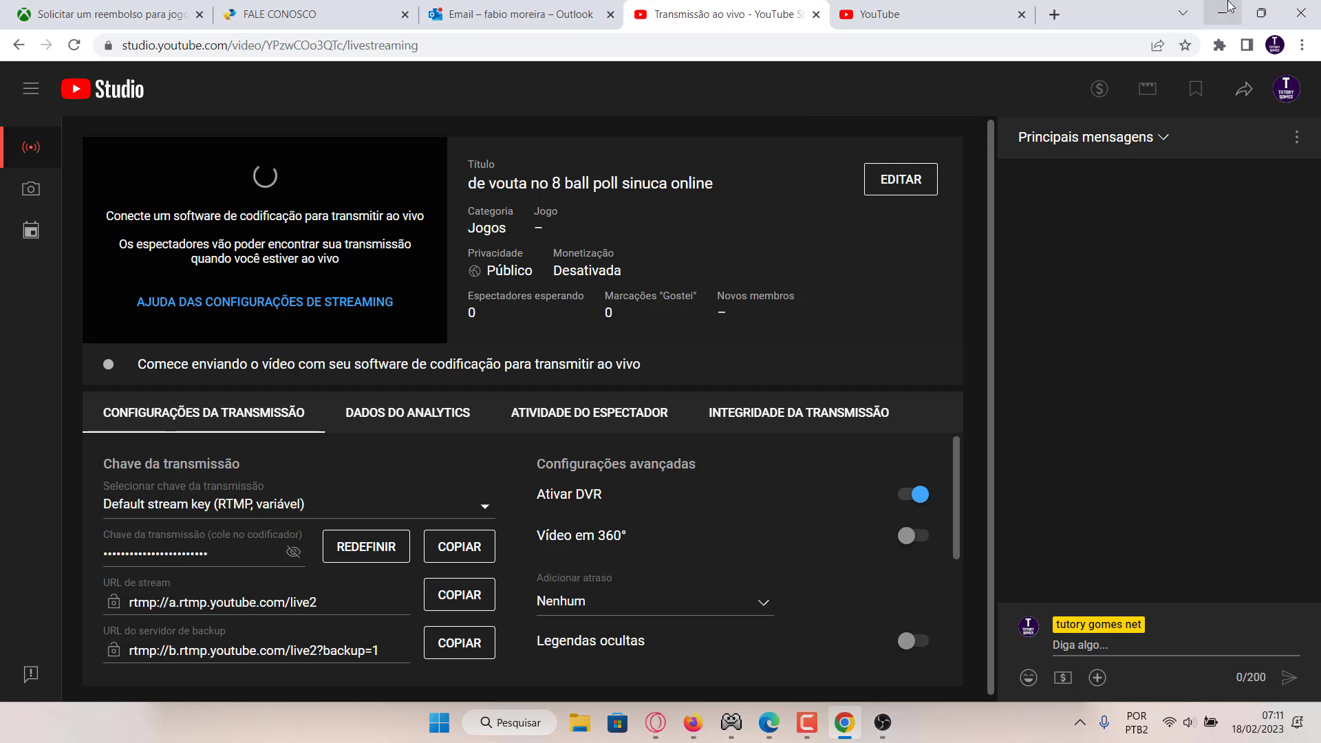
pyautogui.click(1303, 12)
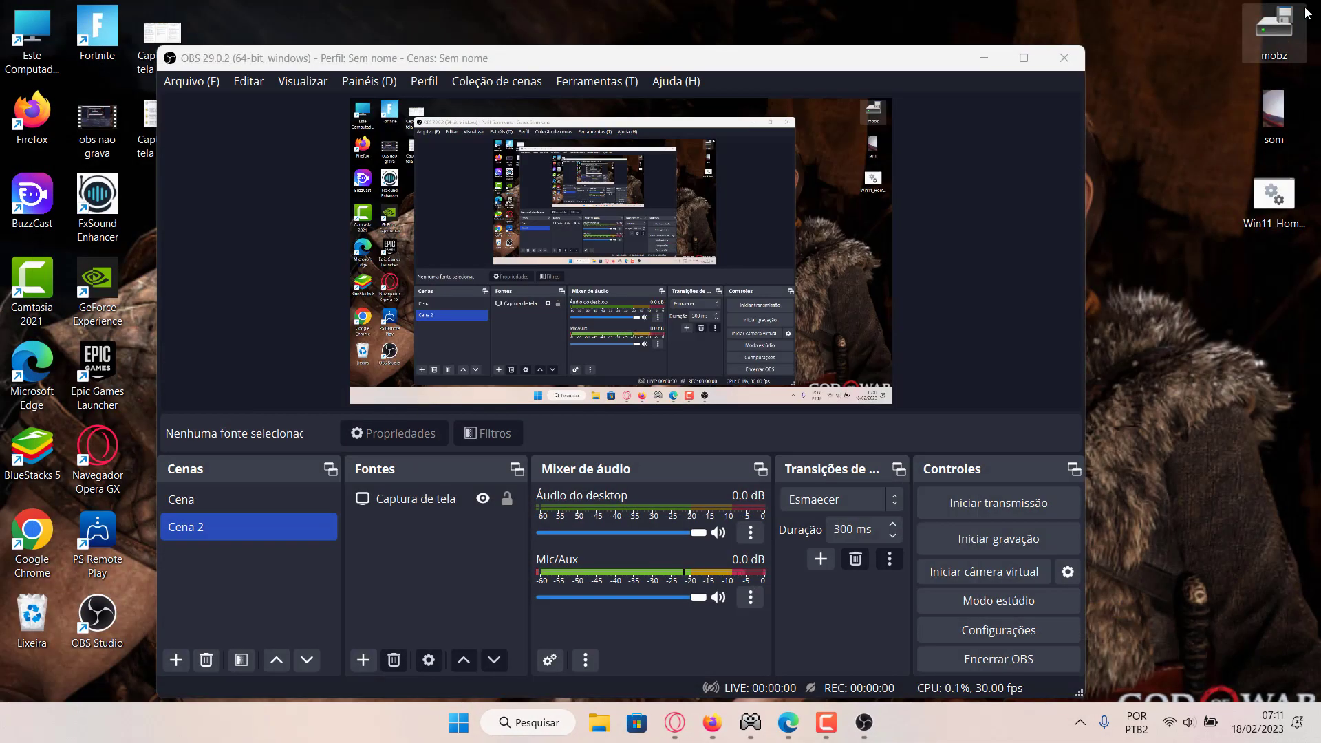
pyautogui.click(1063, 58)
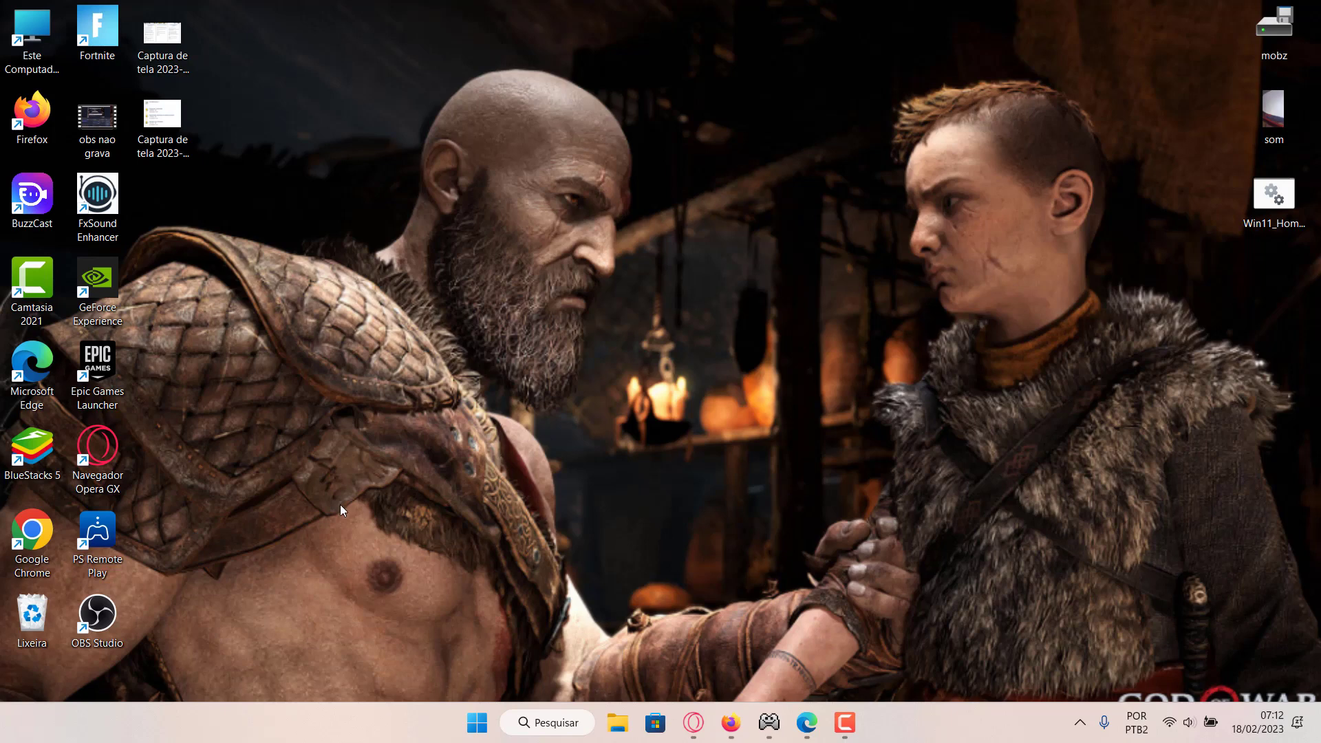
pyautogui.moveTo(339, 505); pyautogui.dragTo(1018, 46)
pyautogui.moveTo(799, 734)
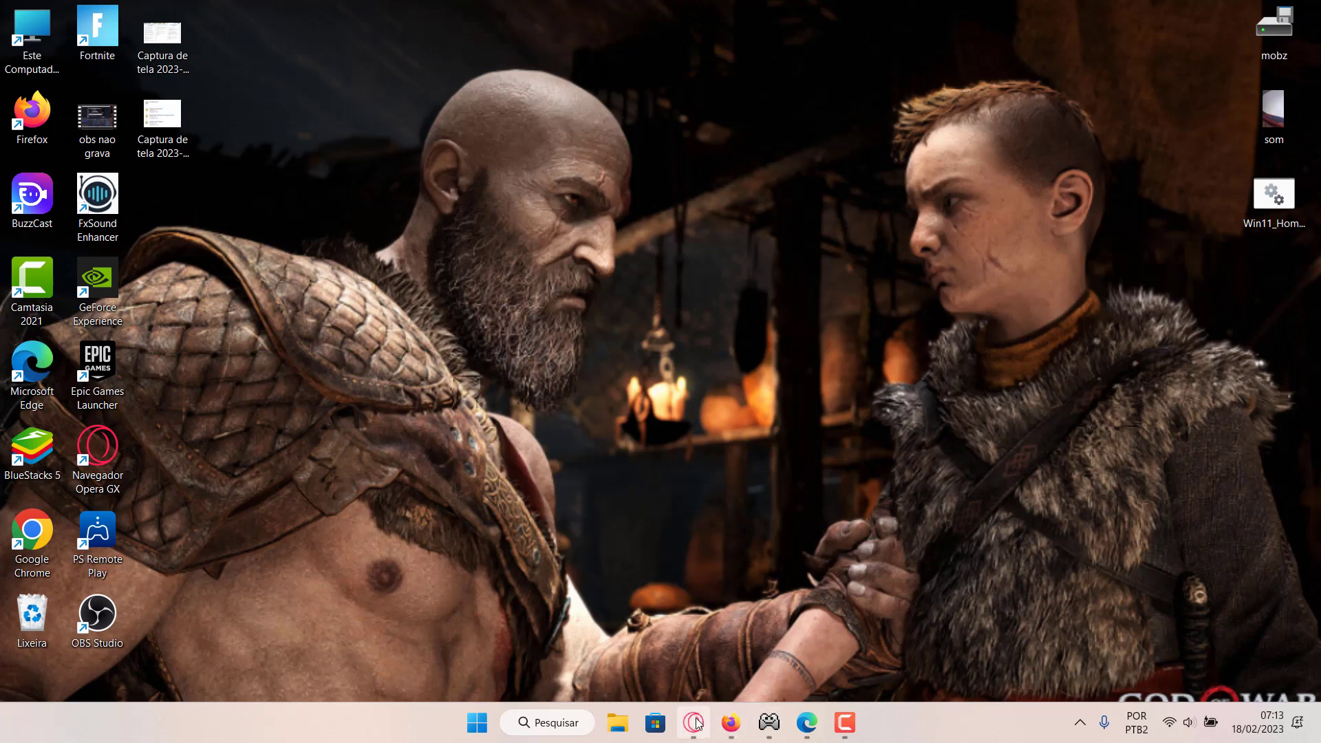
pyautogui.click(852, 720)
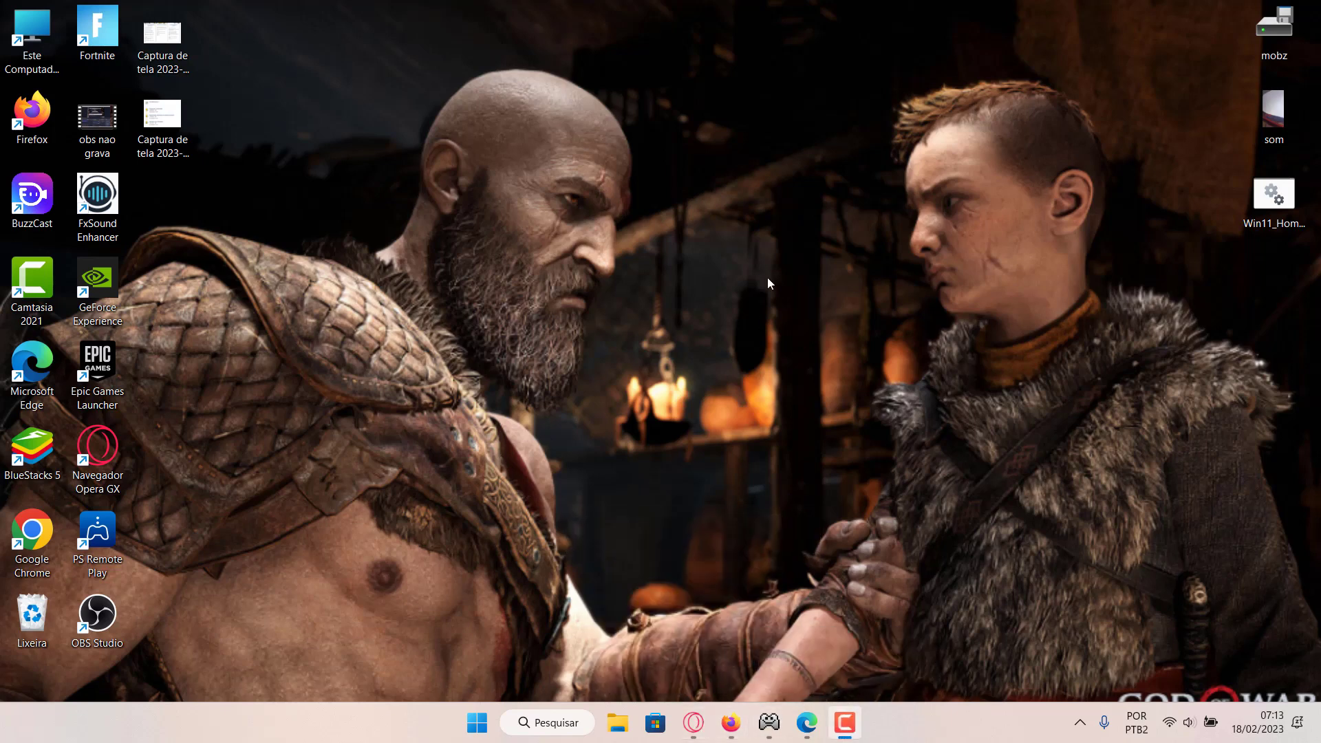